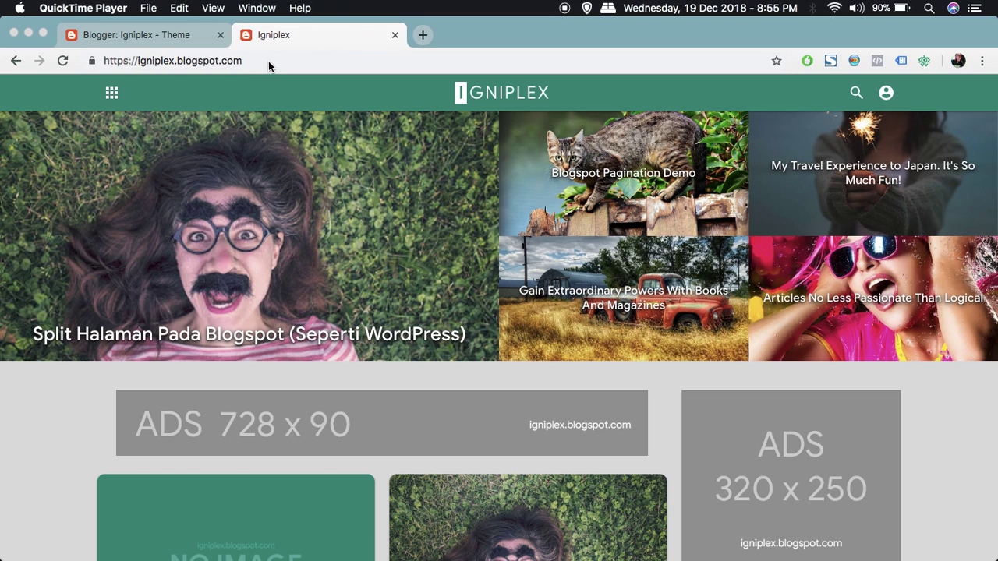
# Look through the live Igniplex blog homepage from its header to its footer.
pyautogui.click(145, 62)
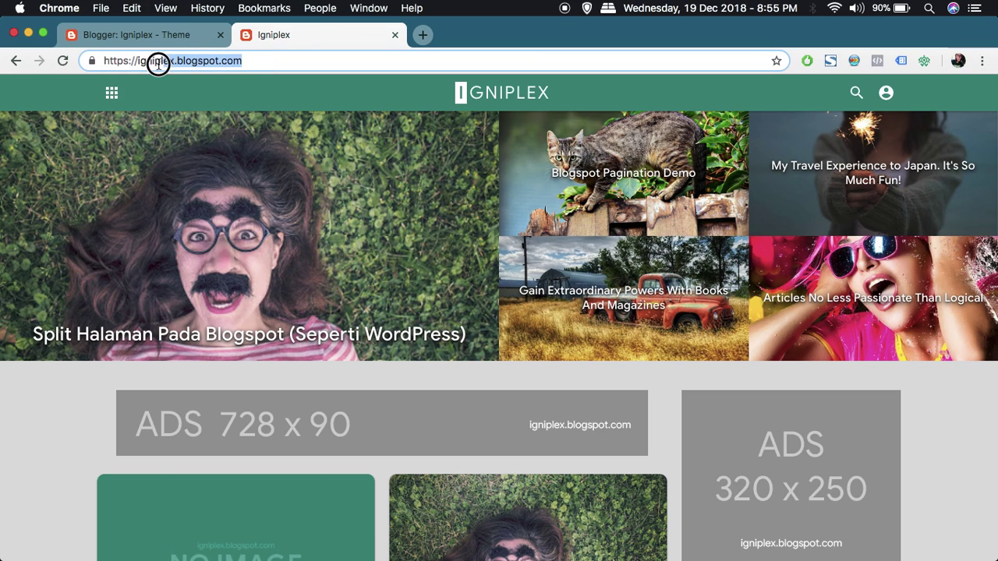
pyautogui.click(341, 96)
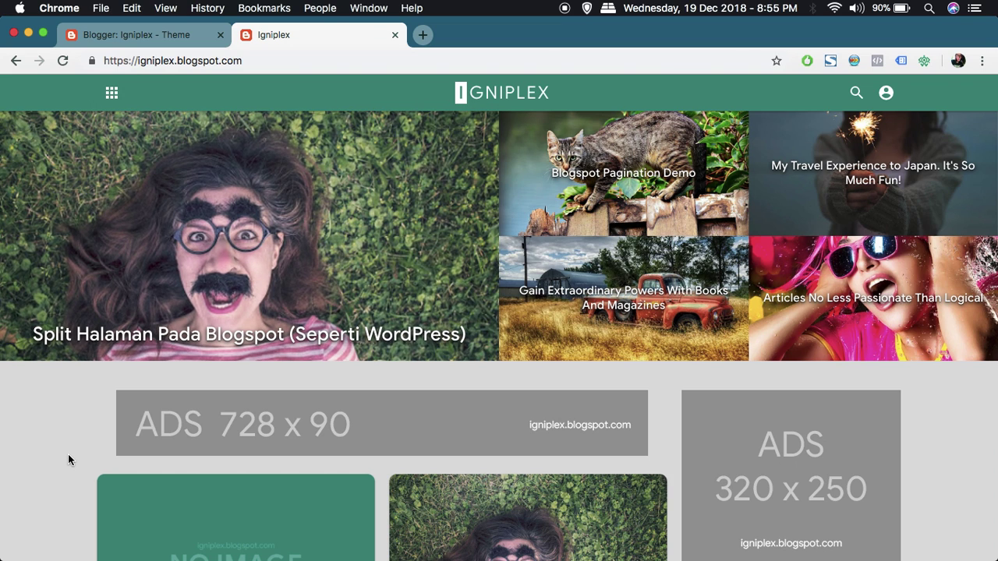
pyautogui.scroll(-15, 68, 460)
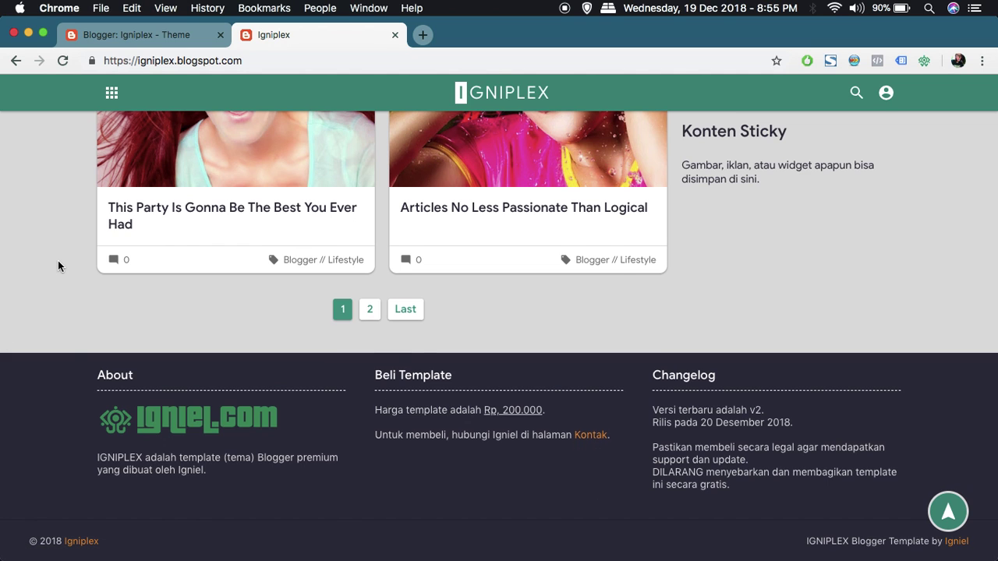
pyautogui.scroll(15, 58, 261)
# Switch to the blog's Theme page in Blogger, view the theme backup and restore options, and close them.
pyautogui.click(165, 34)
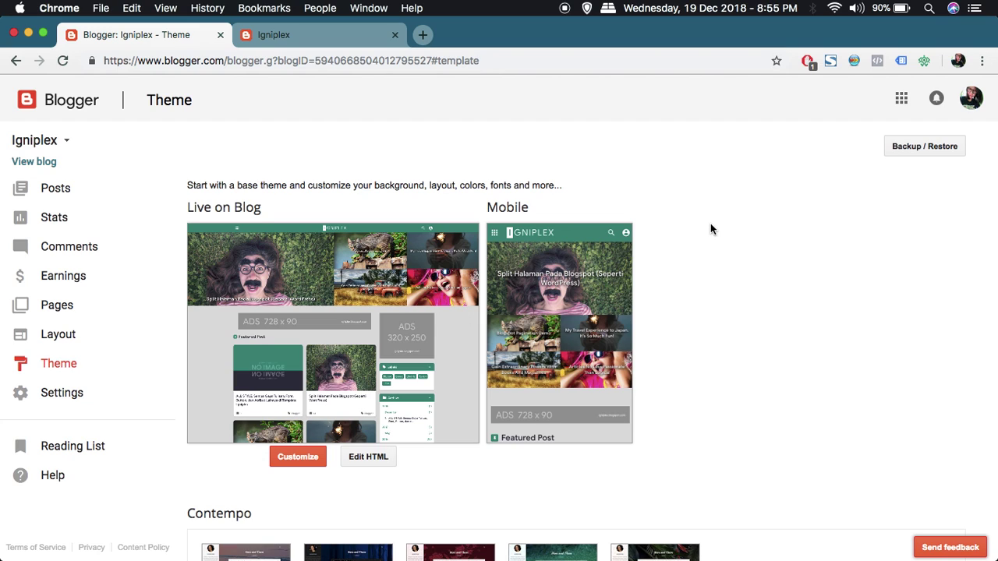
pyautogui.click(906, 156)
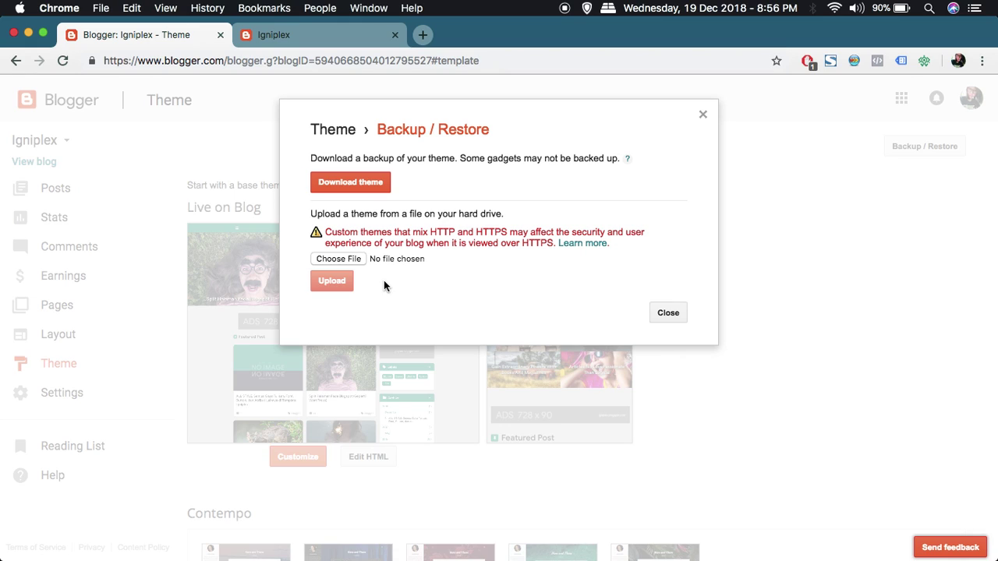
pyautogui.click(706, 112)
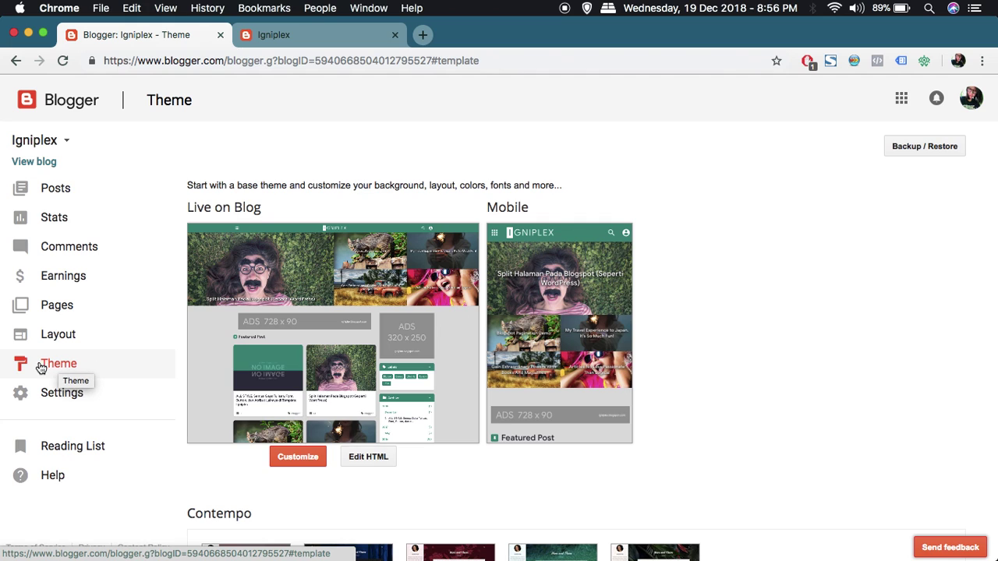
# Open the blog theme's HTML for editing, and copy the entire code of Igniplex v2 Manual.xml in Atom.
pyautogui.click(367, 460)
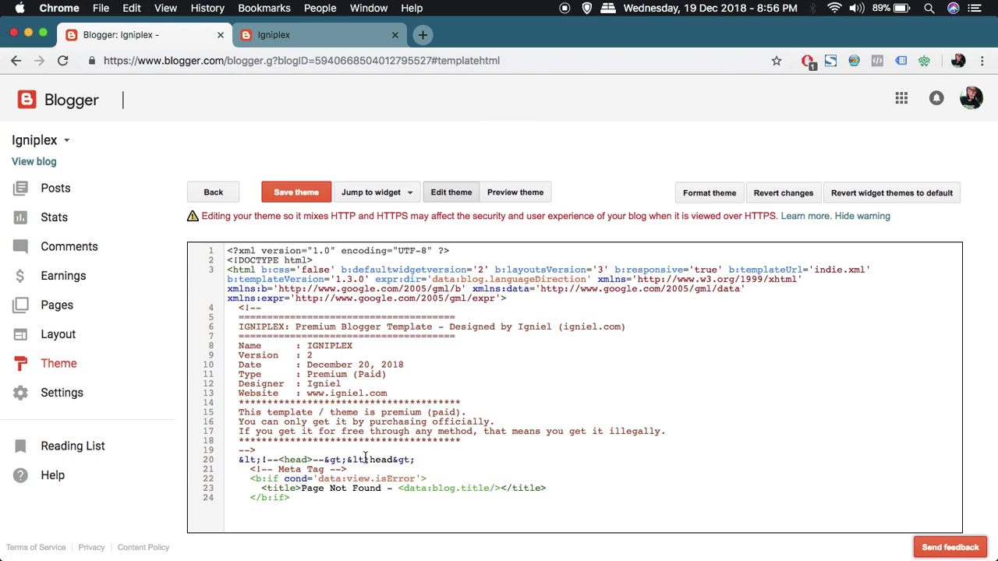
pyautogui.click(414, 376)
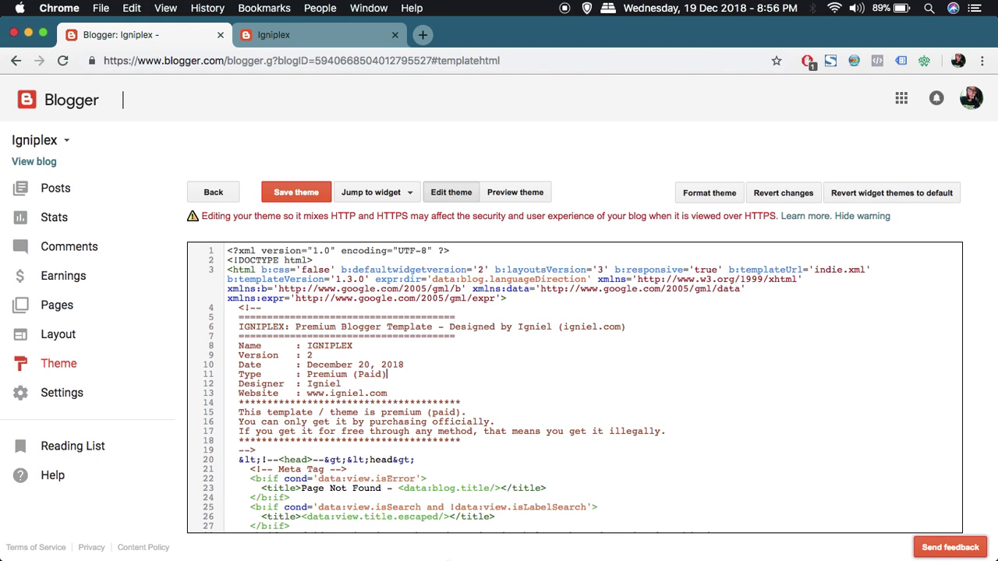
pyautogui.click(380, 536)
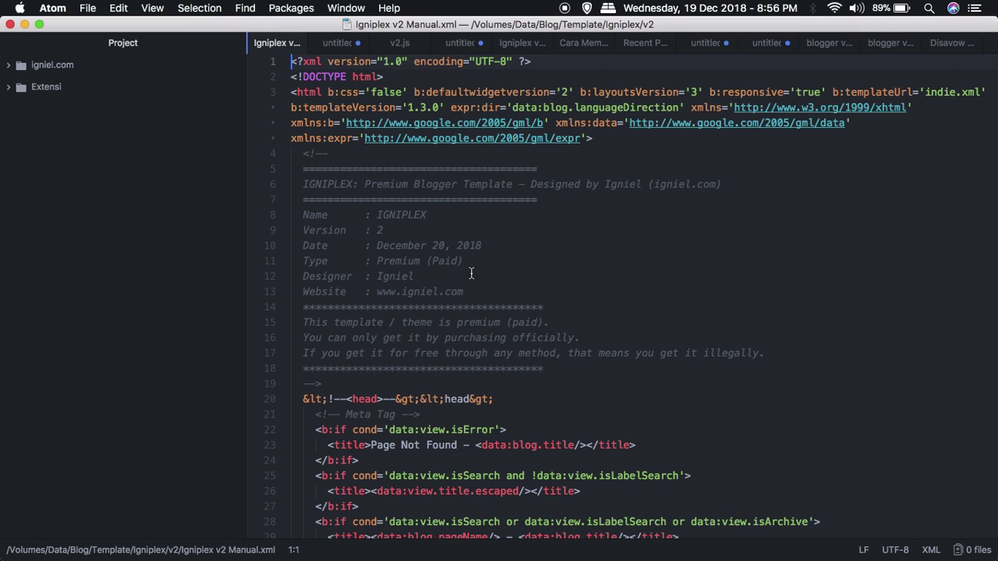
pyautogui.press('super+a')
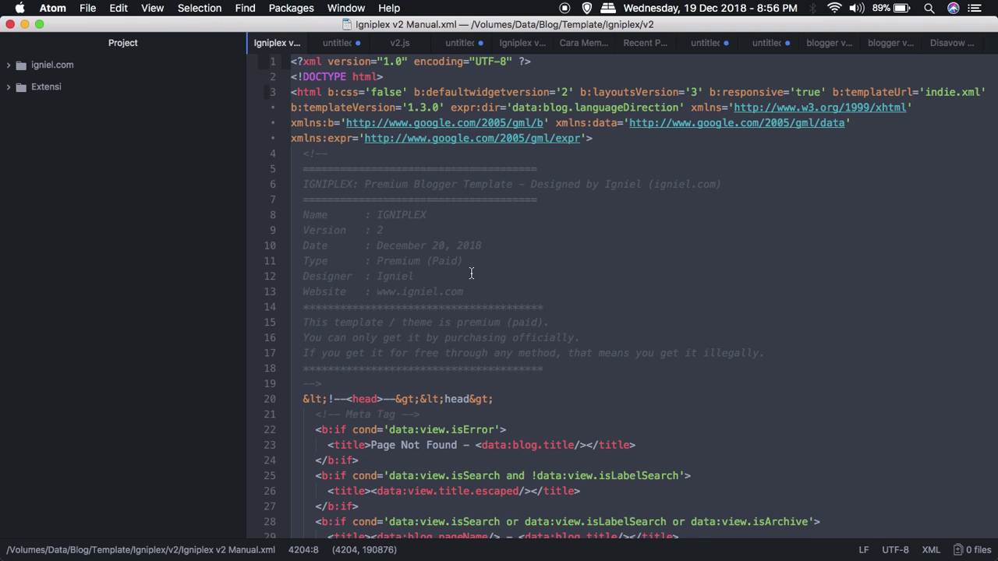
pyautogui.rightClick(422, 252)
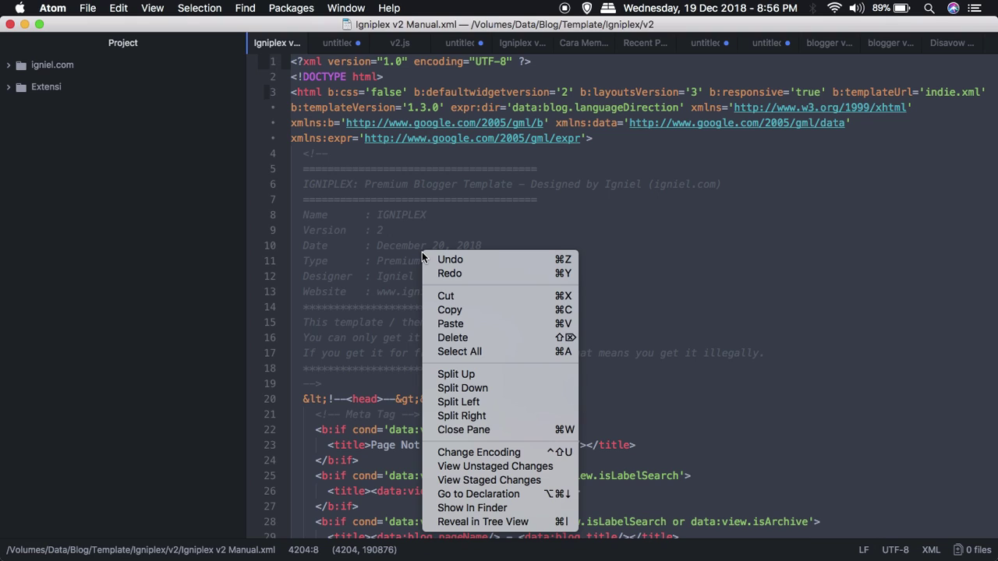
pyautogui.click(481, 309)
# Switch to Chrome and replace all of the Blogger theme's HTML with the copied template code.
pyautogui.press('super+Tab')
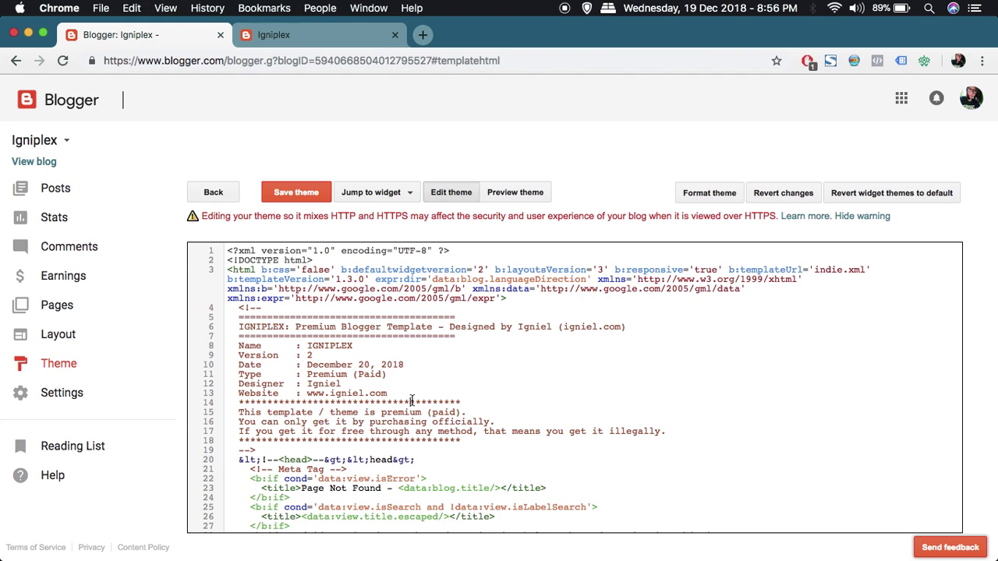
pyautogui.press('super+a')
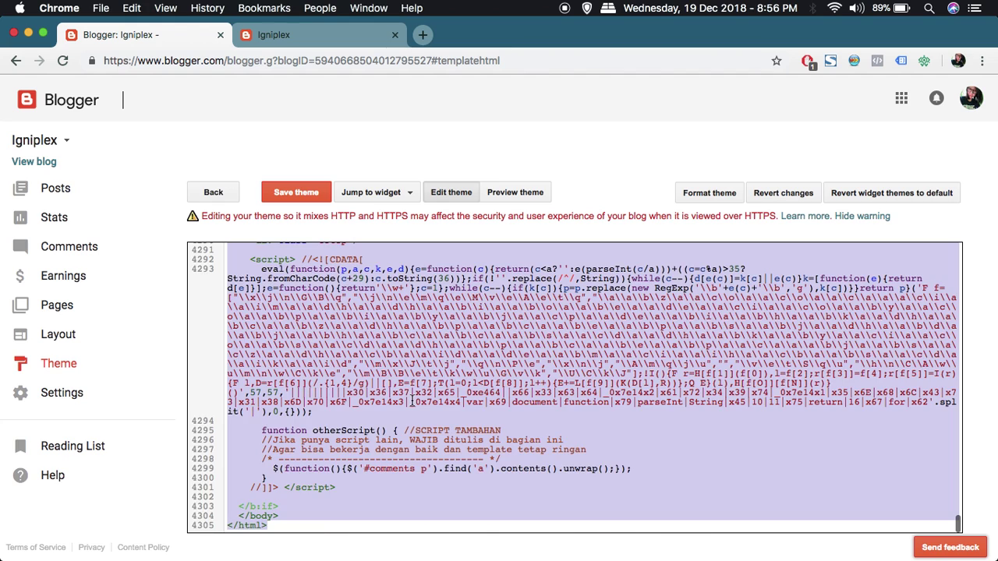
pyautogui.rightClick(406, 355)
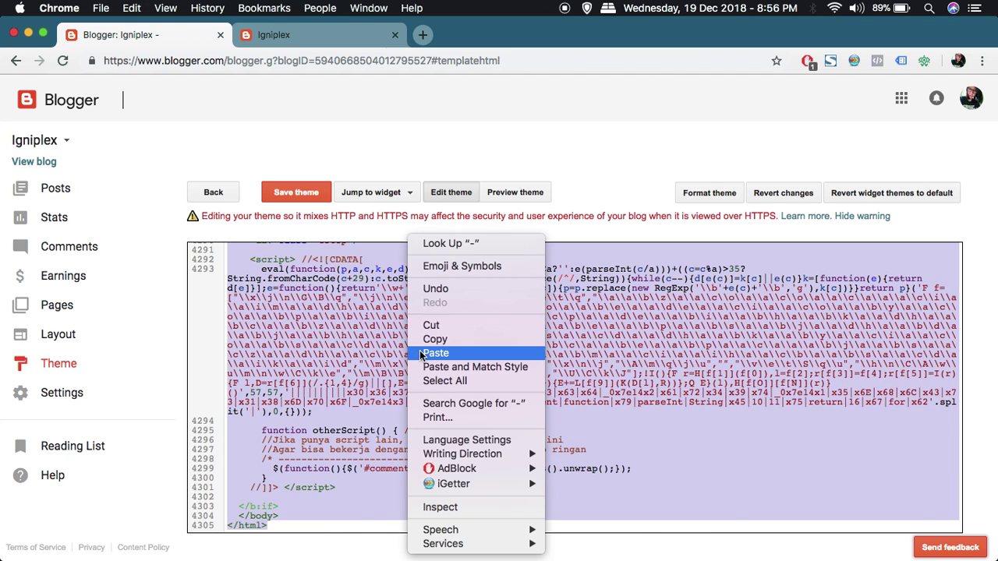
pyautogui.click(421, 352)
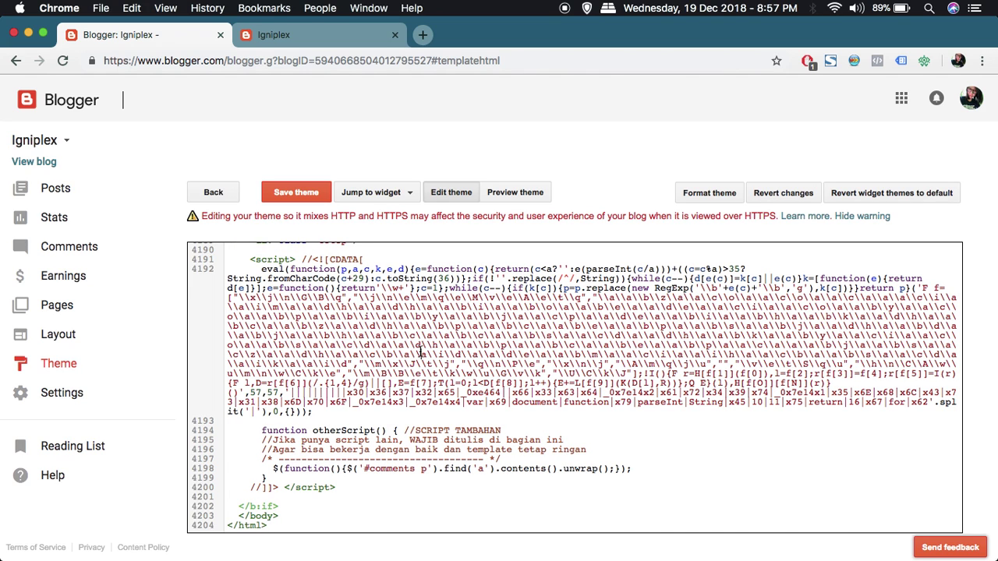
pyautogui.press('super+a')
pyautogui.press('super+v')
pyautogui.press('super+a')
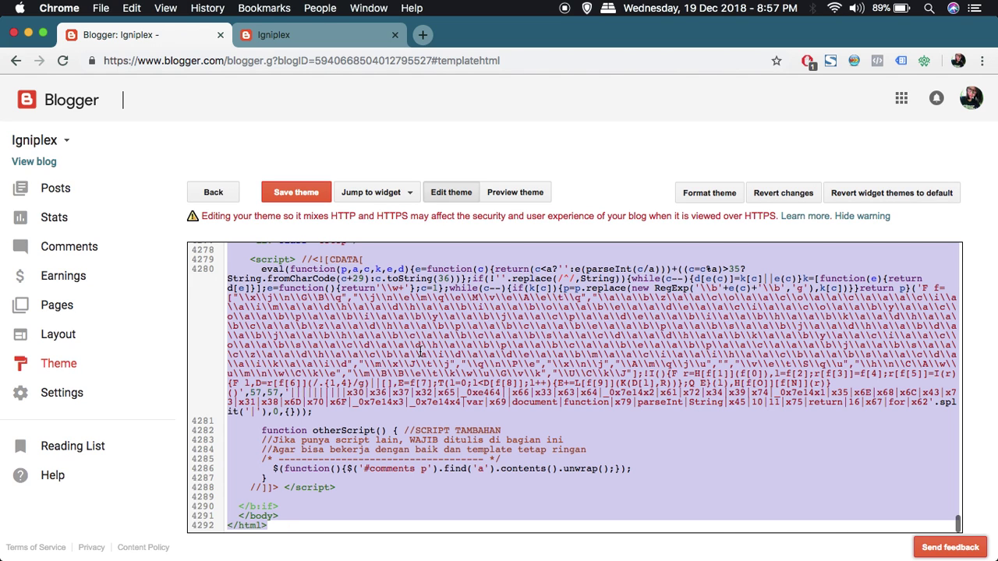
pyautogui.press('super+v')
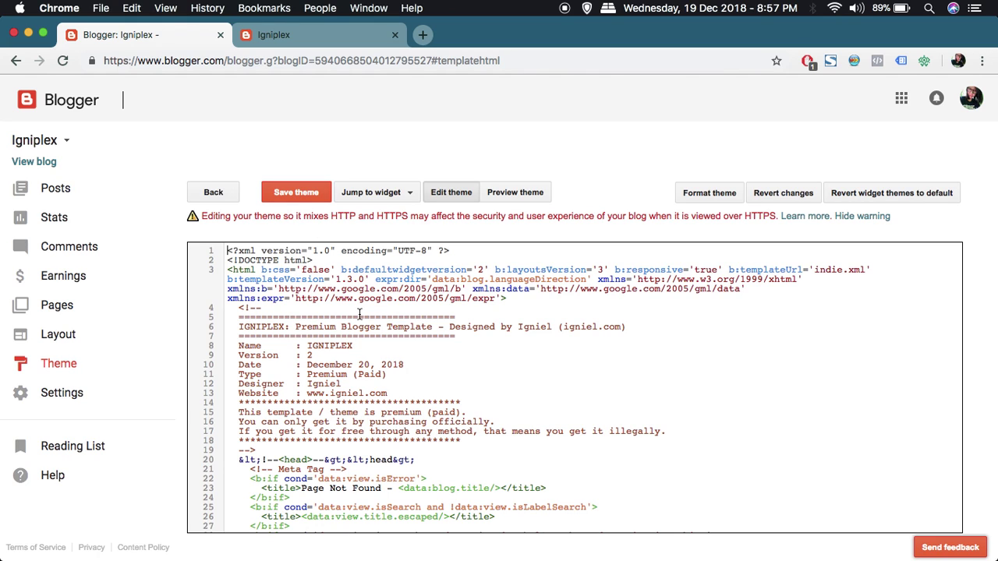
# Review the posts and layout of the live blog homepage in the other browser tab.
pyautogui.click(326, 36)
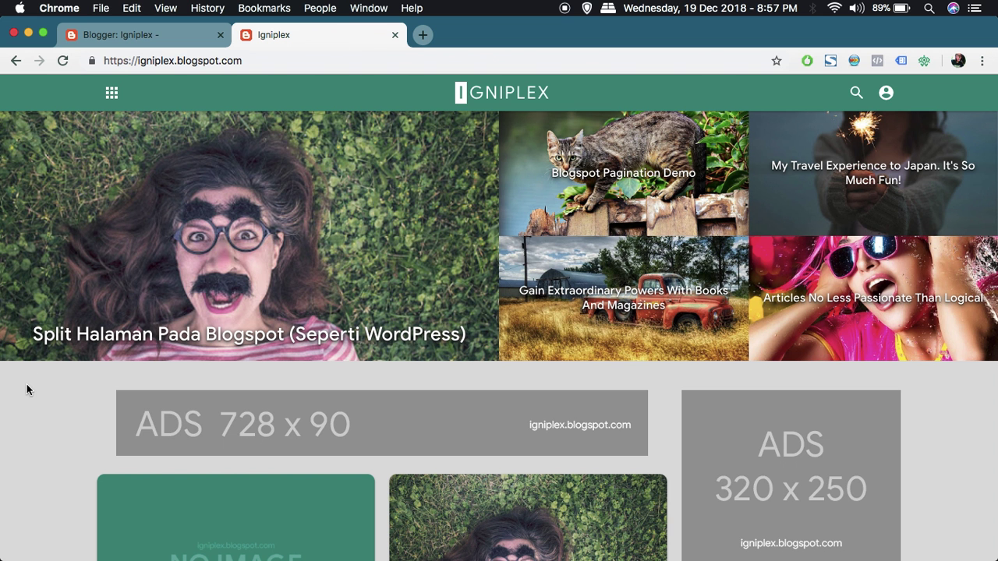
pyautogui.scroll(-10, 26, 383)
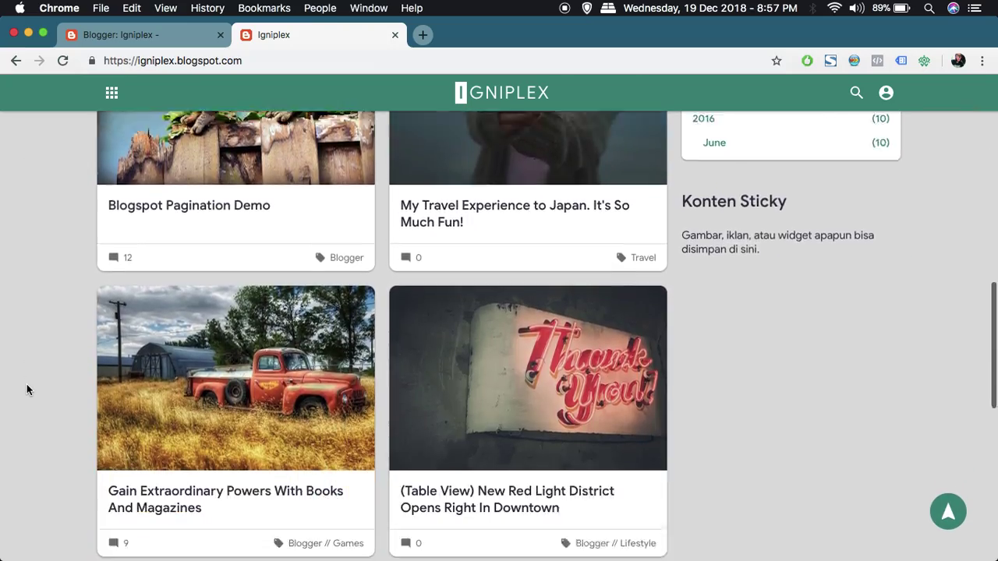
pyautogui.scroll(-5, 27, 384)
pyautogui.scroll(15, 27, 384)
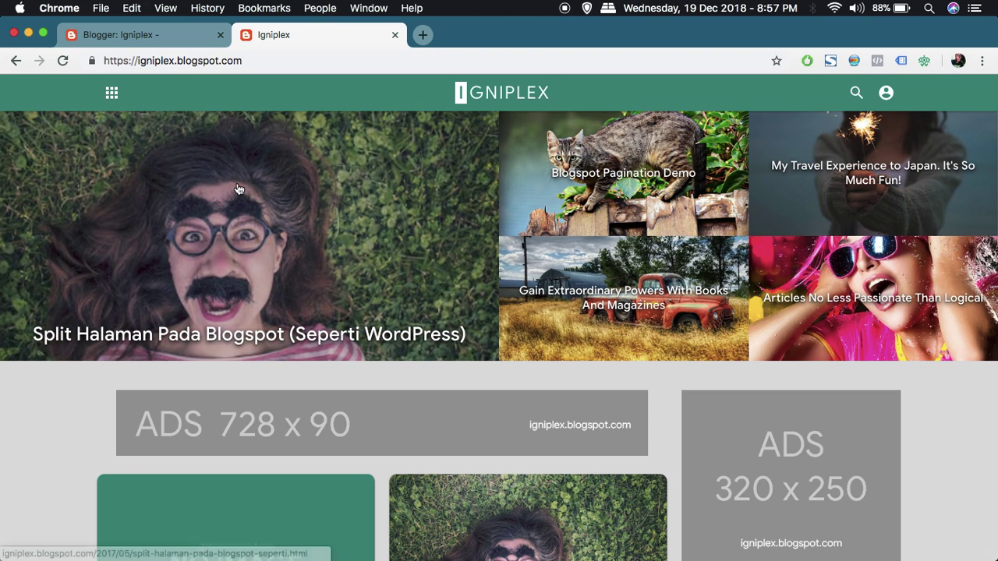
# Return to the theme's HTML and examine its meta tags down to the Facebook author, publisher and admin lines.
pyautogui.click(165, 42)
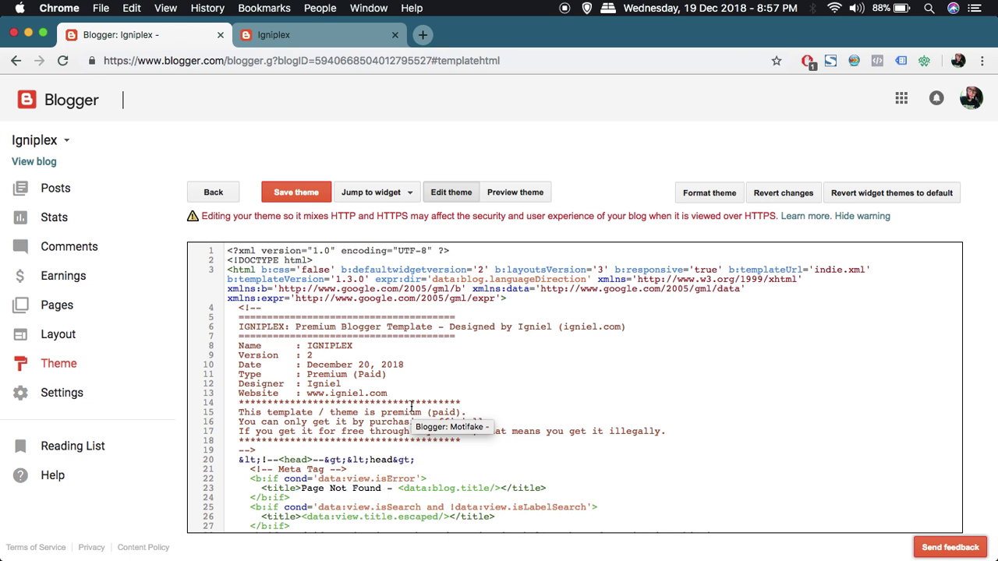
pyautogui.scroll(-3, 412, 407)
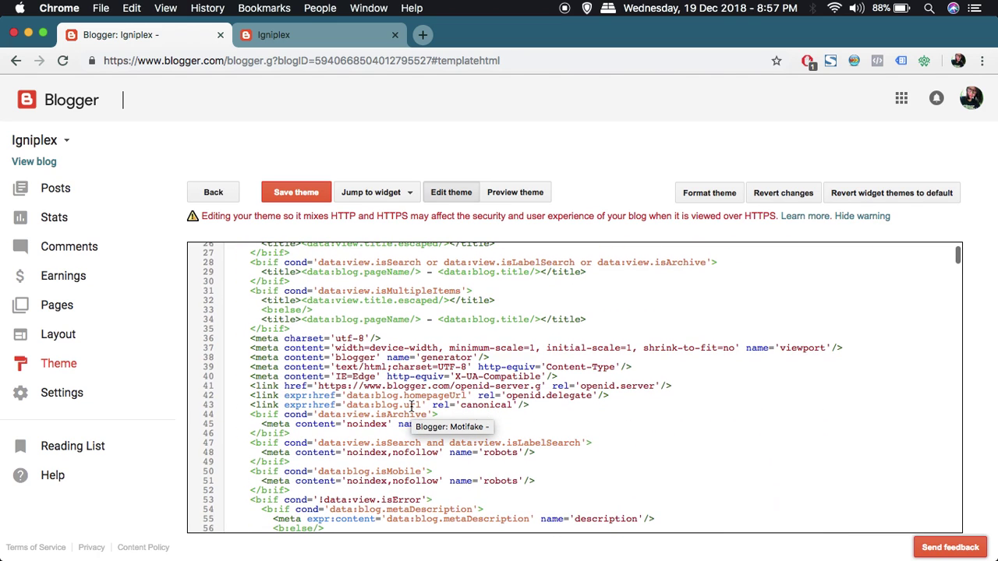
pyautogui.scroll(-4, 412, 408)
pyautogui.scroll(2, 429, 445)
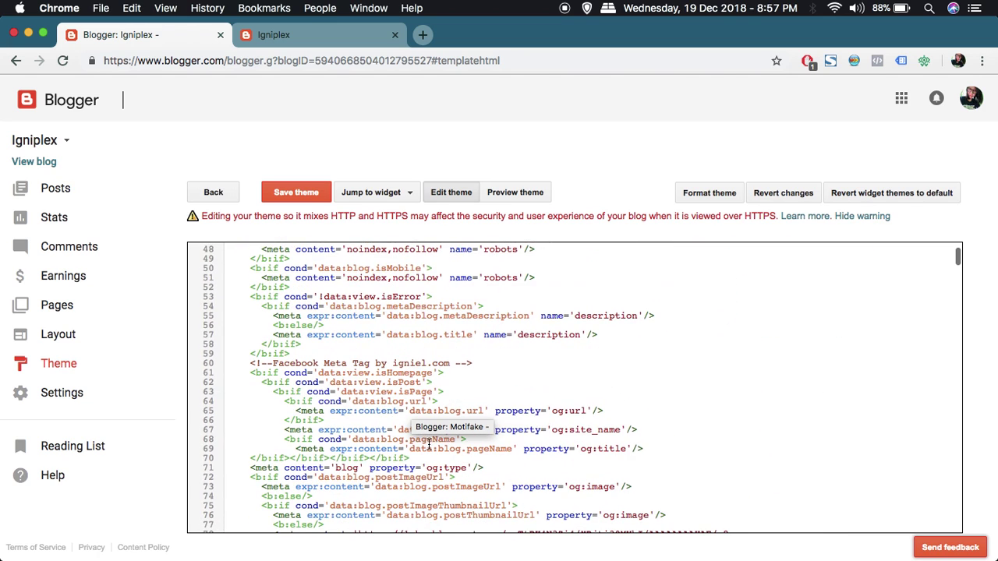
pyautogui.click(376, 477)
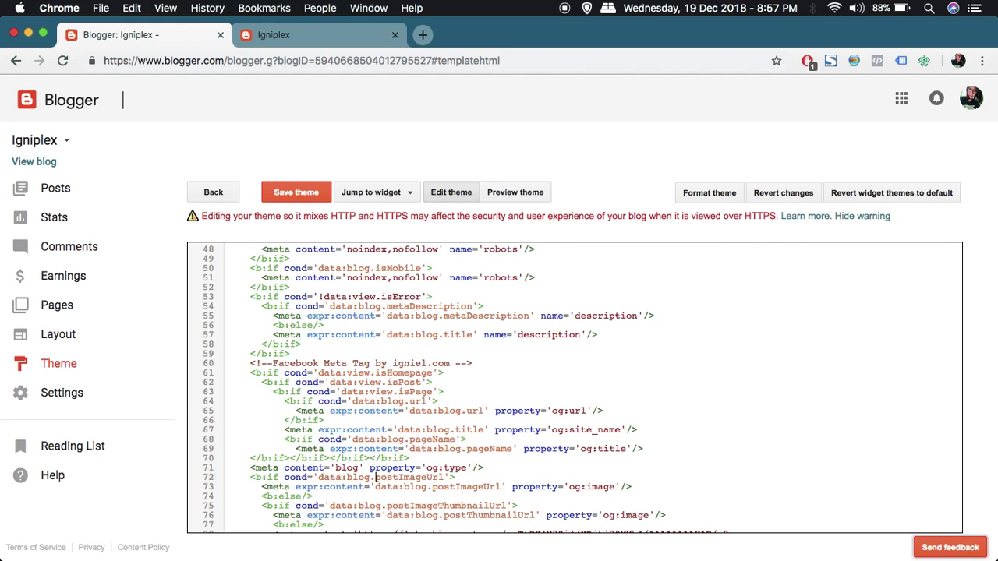
pyautogui.press('Down')
pyautogui.press('Down')
pyautogui.press('Down')
pyautogui.press('Down')
pyautogui.press('Down')
pyautogui.press('Down')
pyautogui.press('Down')
pyautogui.press('Down')
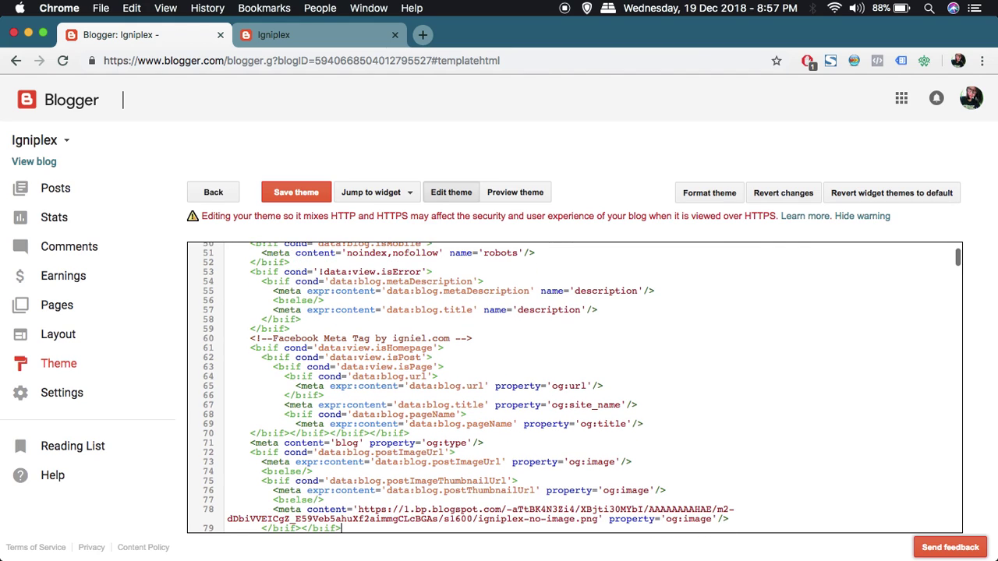
pyautogui.press('Down')
pyautogui.press('Down')
pyautogui.press('Down')
pyautogui.press('Down')
pyautogui.press('Down')
pyautogui.press('Down')
pyautogui.press('Down')
pyautogui.press('Down')
pyautogui.press('Down')
pyautogui.press('Down')
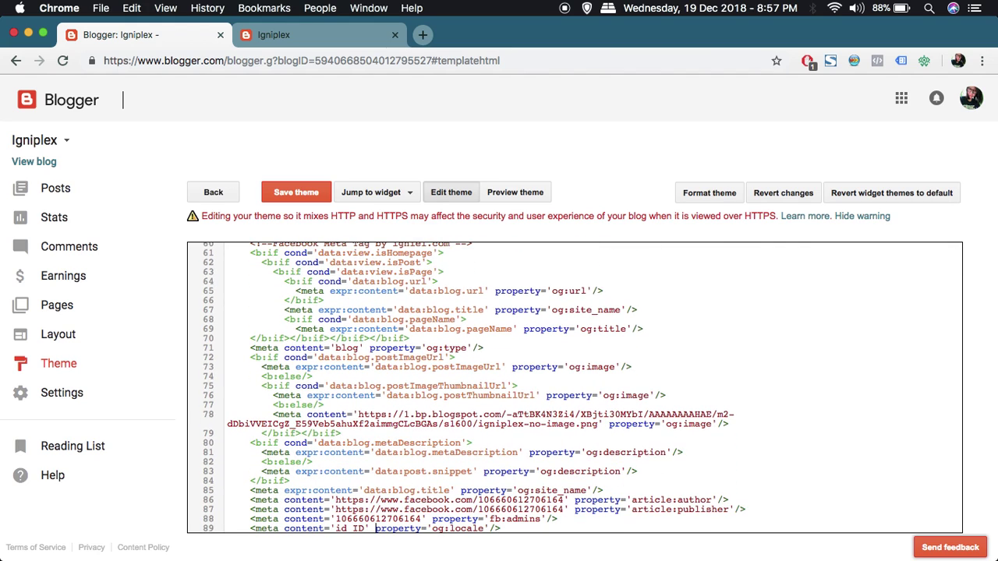
pyautogui.scroll(-2, 525, 374)
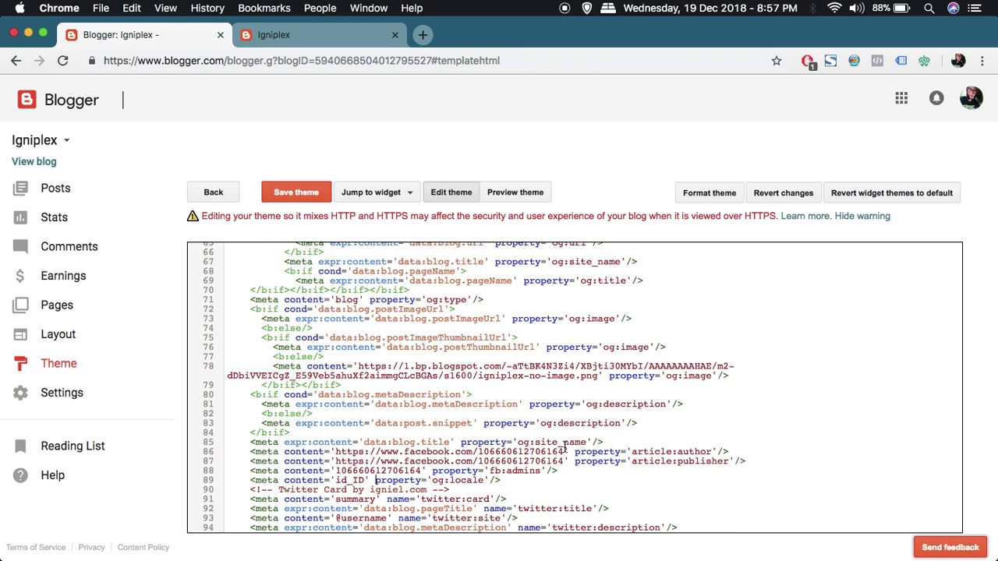
# Highlight the Facebook ID in the article:author, article:publisher and fb:admins meta tags in turn.
pyautogui.moveTo(564, 452); pyautogui.dragTo(479, 452)
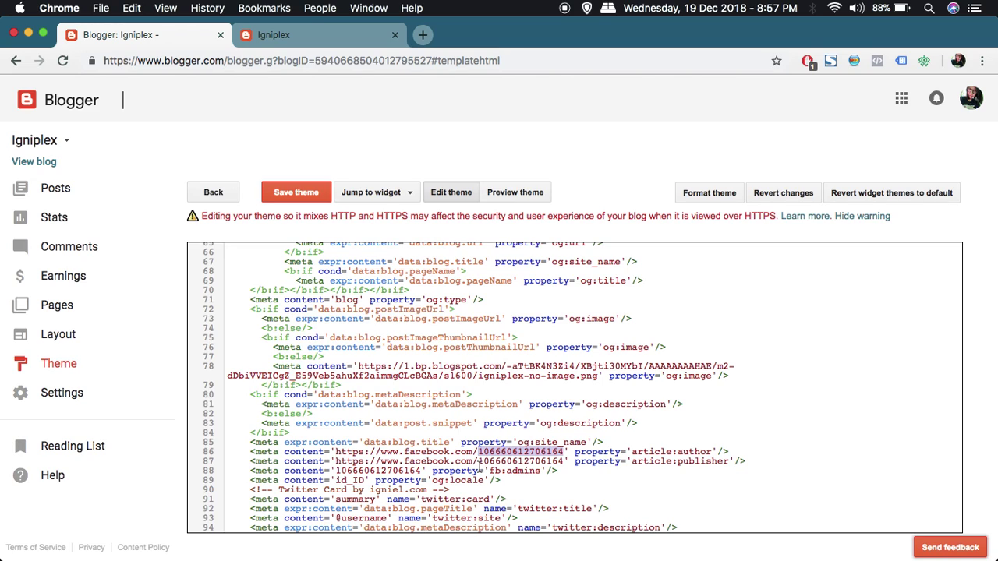
pyautogui.moveTo(478, 461); pyautogui.dragTo(570, 461)
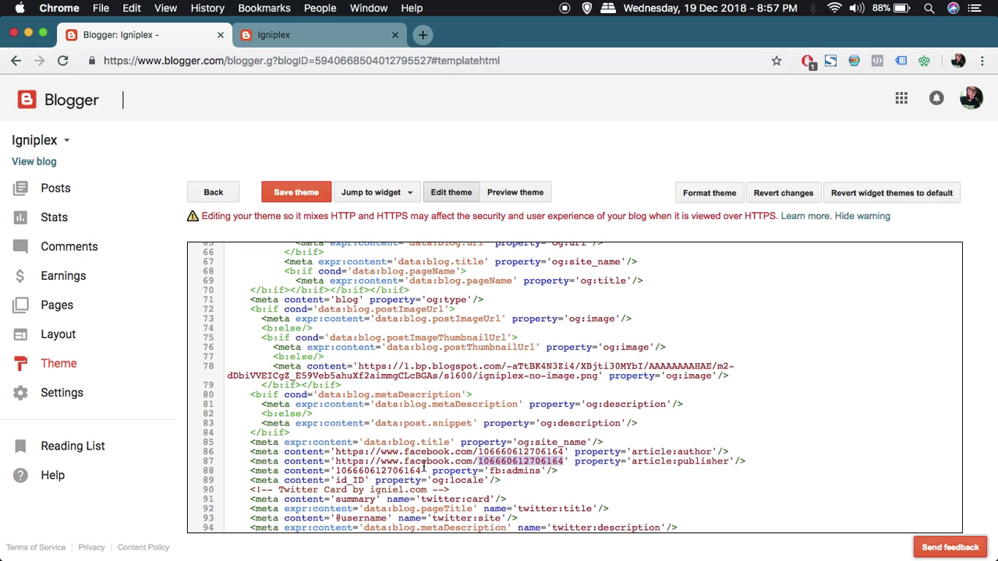
pyautogui.moveTo(422, 471); pyautogui.dragTo(336, 472)
pyautogui.click(335, 471)
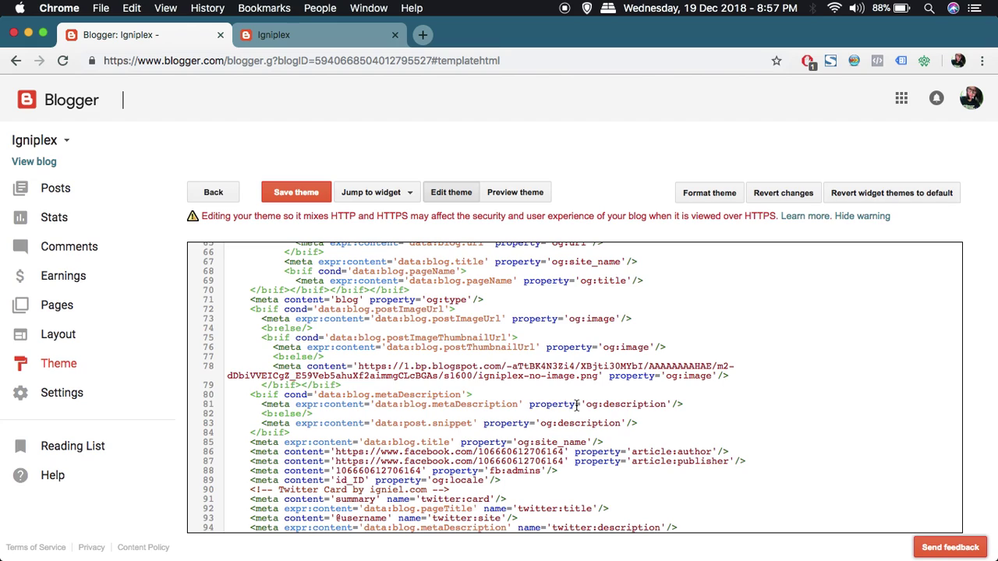
# Highlight the fallback igniplex-no-image.png URL in the og:image meta tag, and clear the selection.
pyautogui.moveTo(358, 367); pyautogui.dragTo(598, 376)
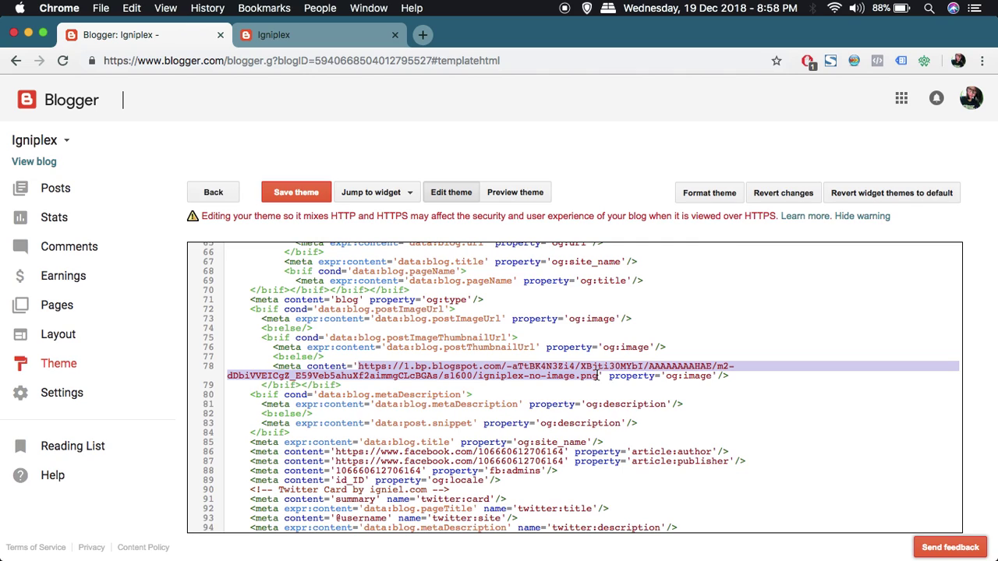
pyautogui.click(598, 376)
pyautogui.moveTo(358, 367); pyautogui.dragTo(597, 376)
pyautogui.click(432, 366)
pyautogui.scroll(-2, 490, 404)
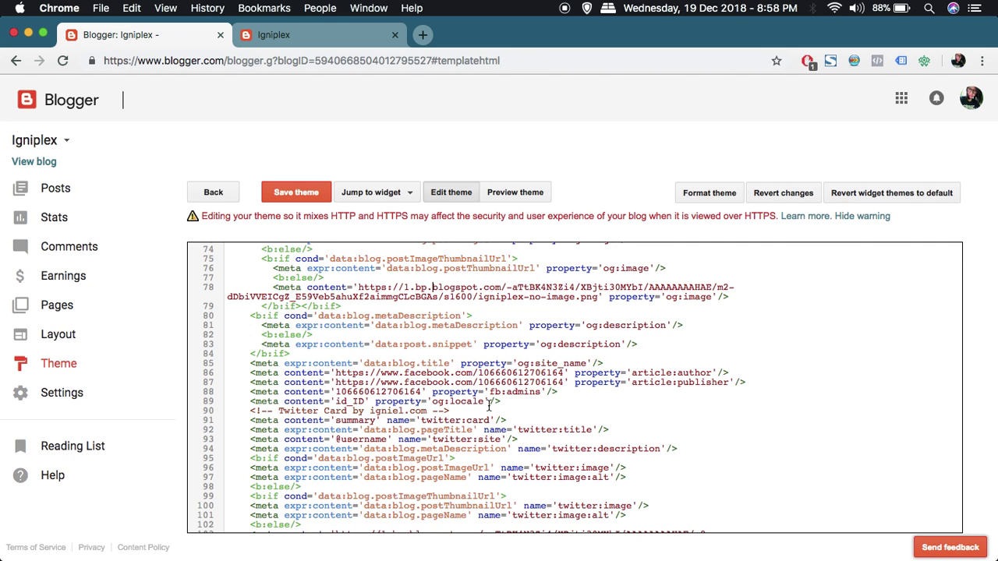
pyautogui.scroll(5, 490, 404)
pyautogui.scroll(-4, 452, 417)
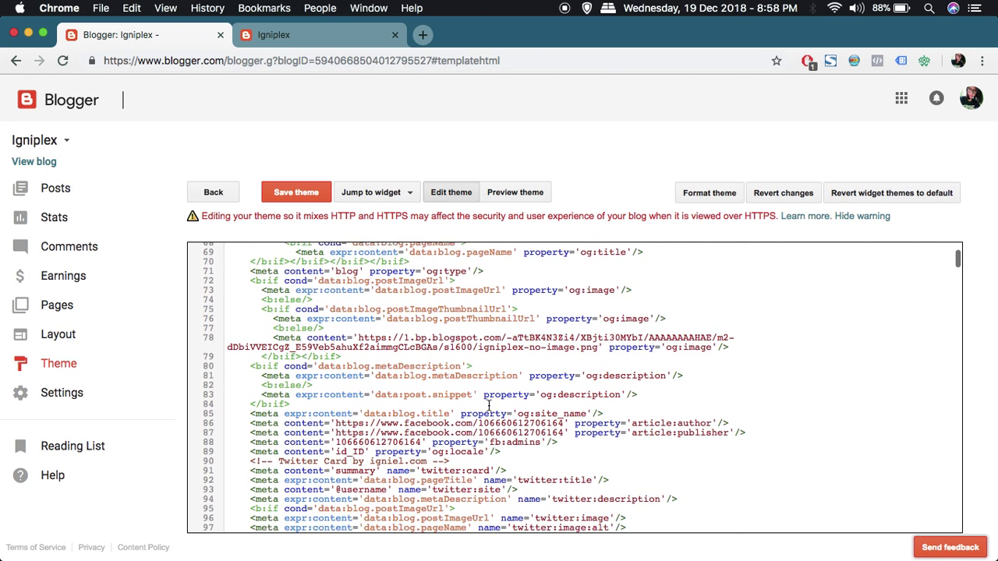
pyautogui.scroll(-3, 500, 491)
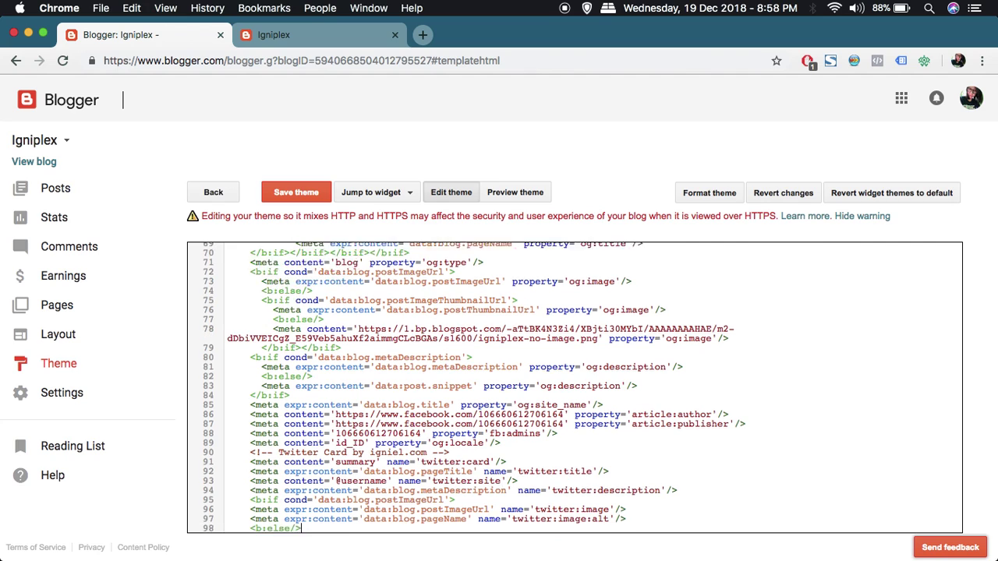
pyautogui.scroll(-1, 505, 529)
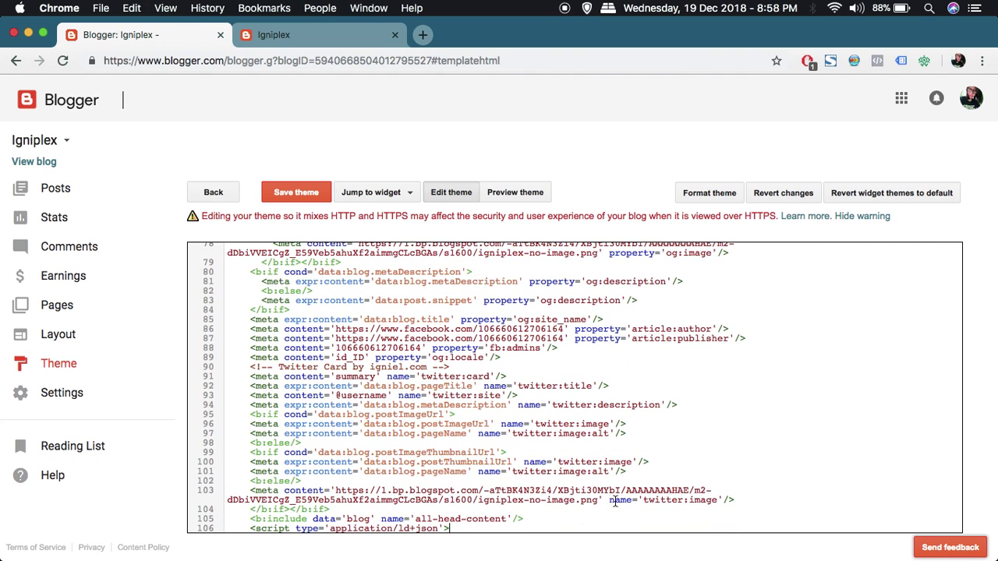
pyautogui.moveTo(601, 500); pyautogui.dragTo(335, 488)
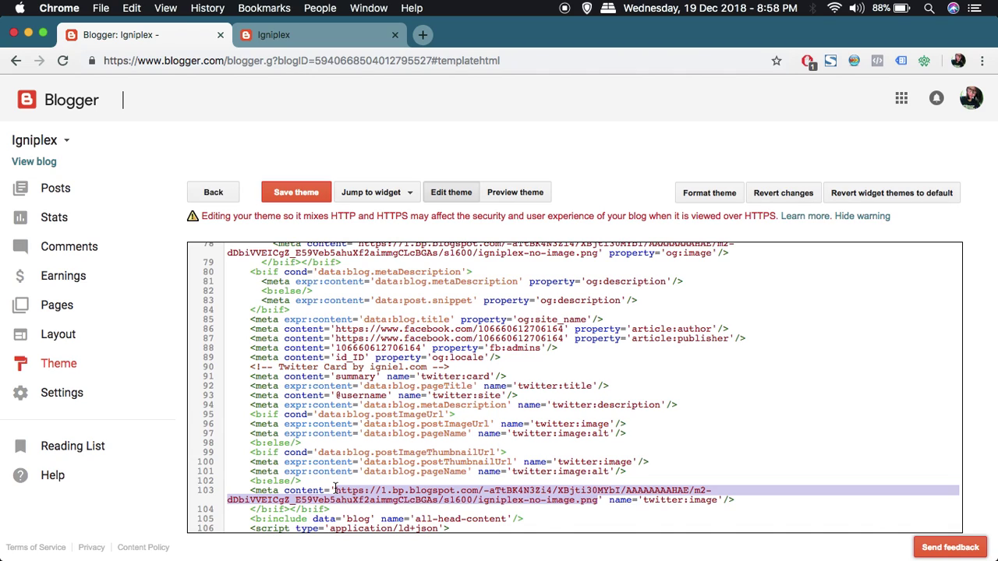
pyautogui.click(403, 382)
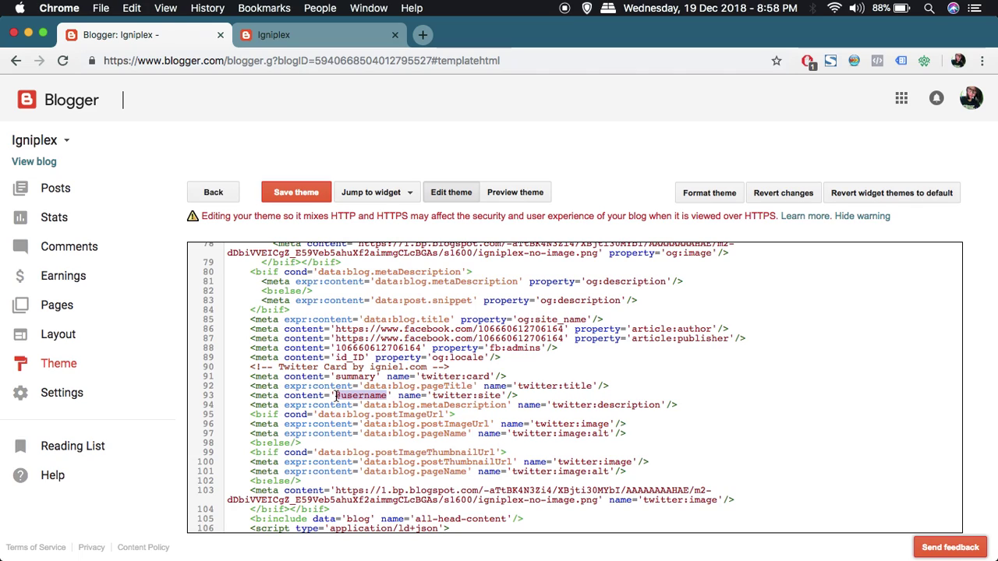
pyautogui.click(403, 386)
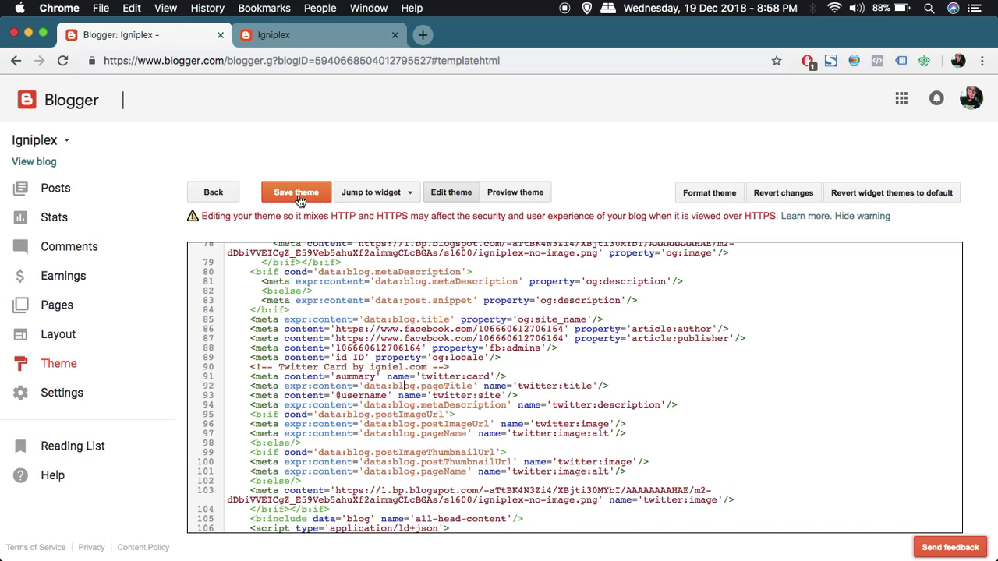
# Glance at the live blog, open the blog's Layout page and look over its gadget sections from header to footer.
pyautogui.click(310, 44)
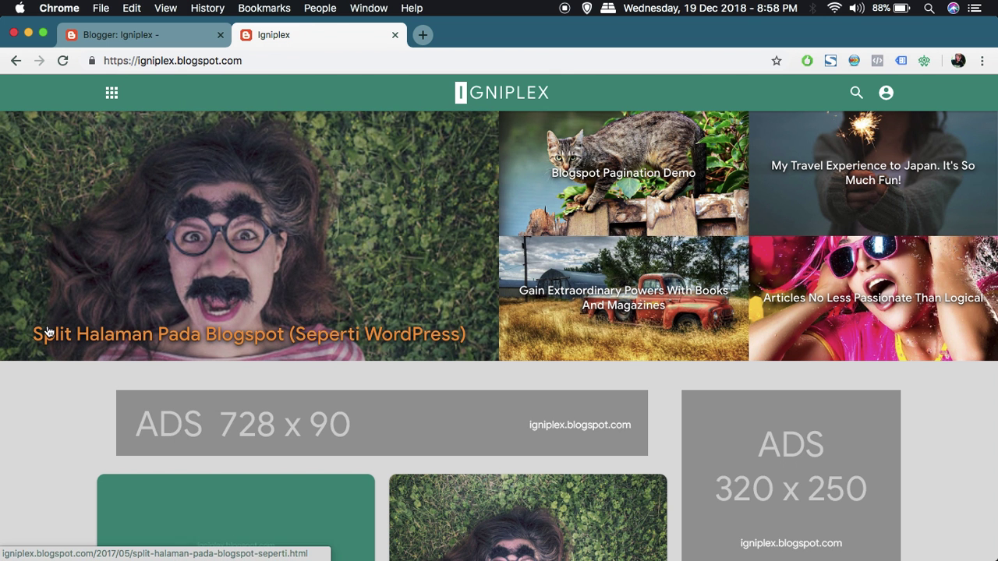
pyautogui.click(166, 36)
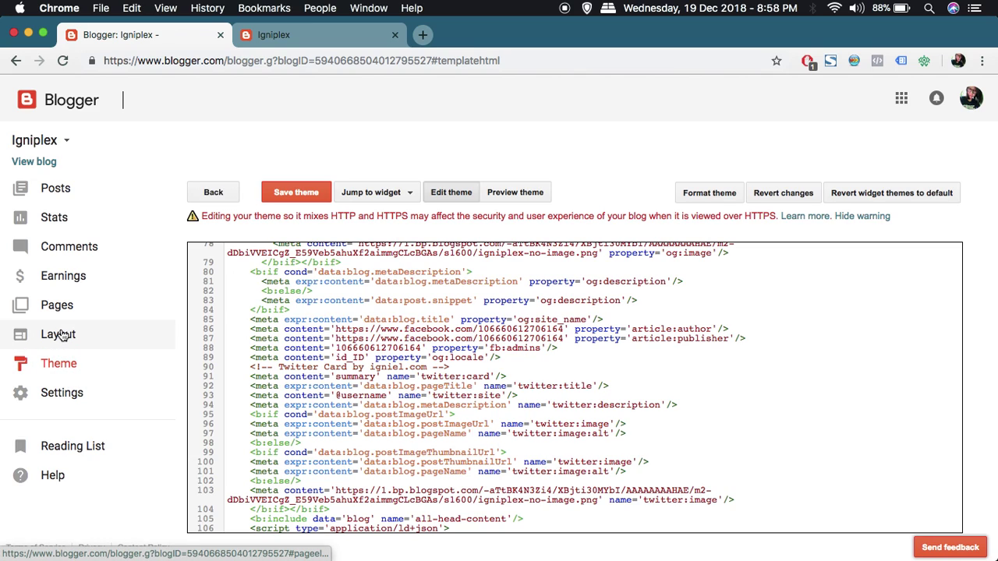
pyautogui.click(61, 335)
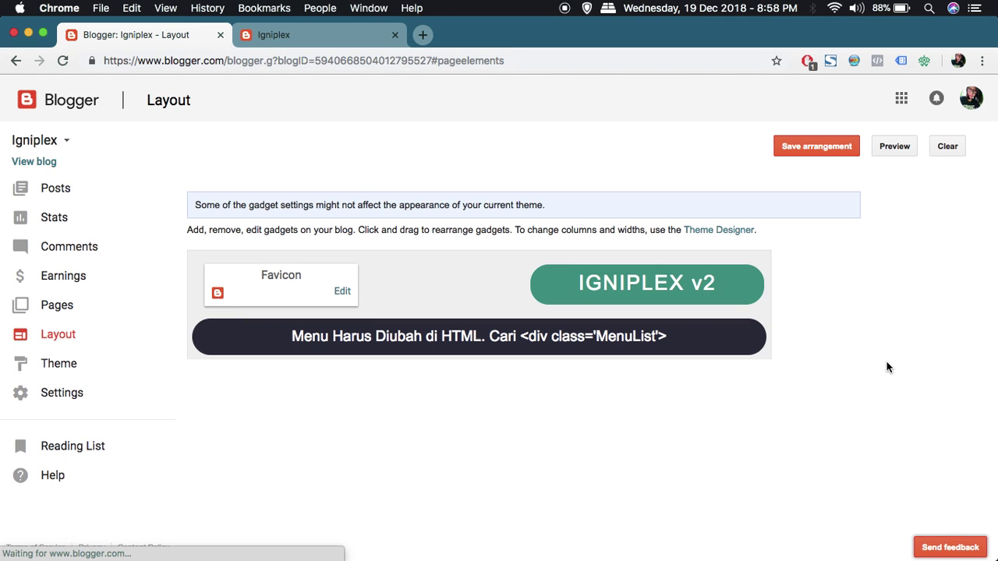
pyautogui.scroll(-3, 887, 367)
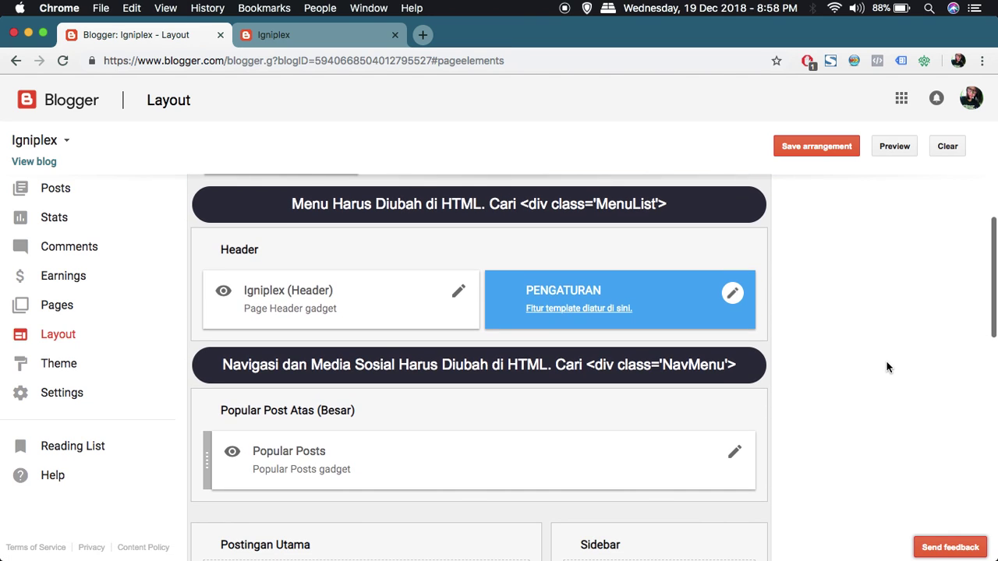
pyautogui.scroll(-10, 887, 367)
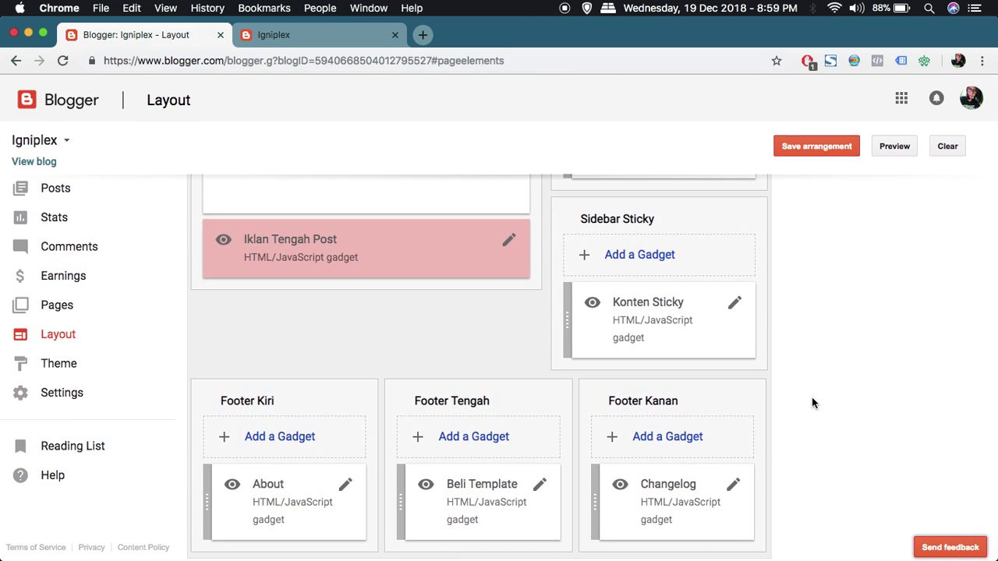
pyautogui.scroll(12, 812, 402)
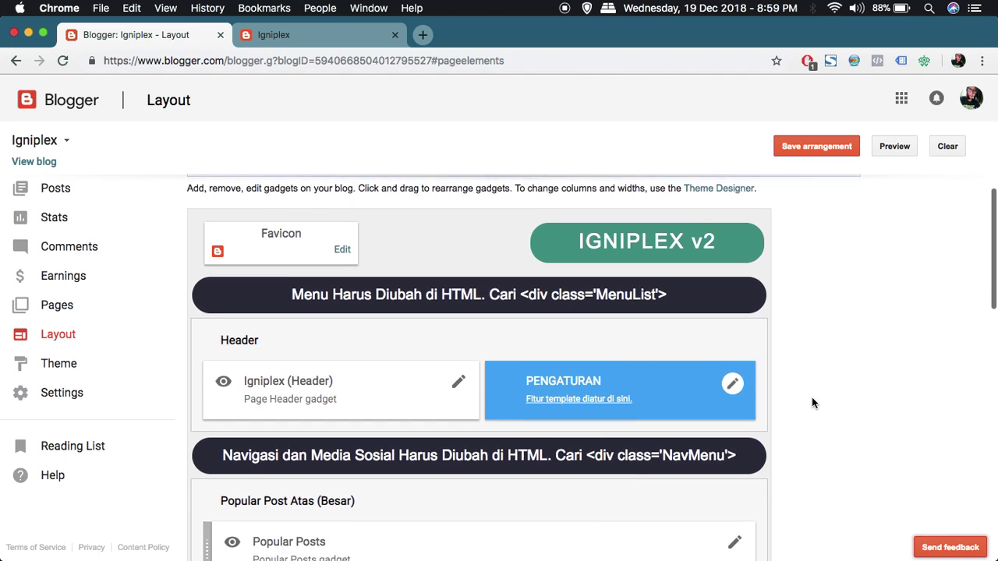
pyautogui.scroll(1, 811, 402)
pyautogui.scroll(-1, 812, 403)
pyautogui.scroll(1, 812, 402)
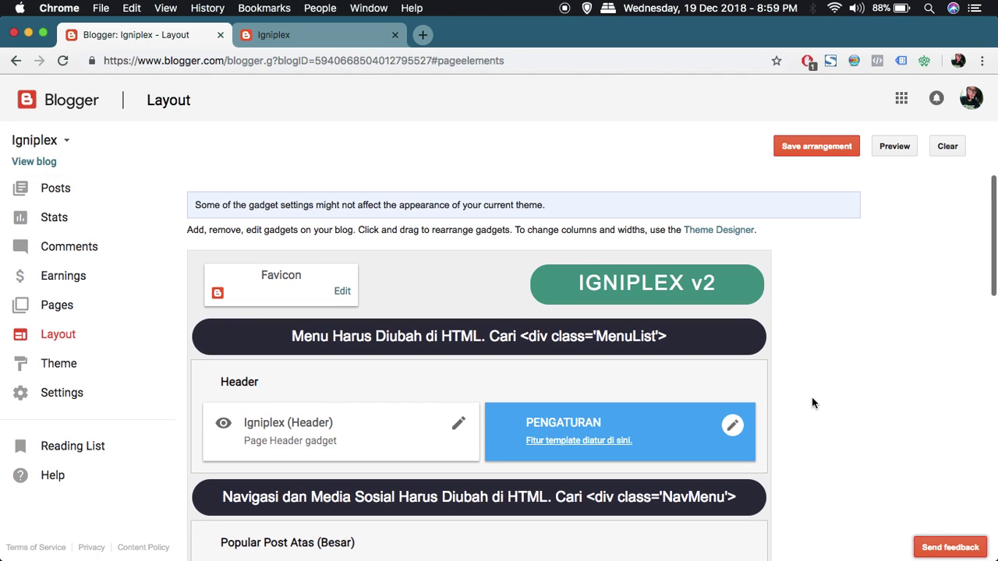
# Open the PENGATURAN gadget's configuration and highlight its adblock and halaman_bernomor option names.
pyautogui.click(733, 428)
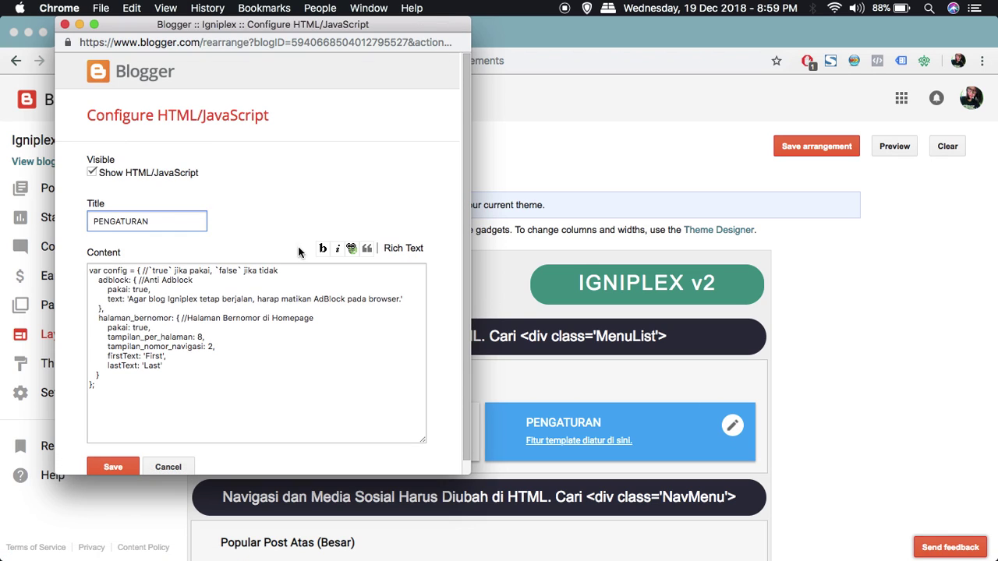
pyautogui.scroll(-1, 261, 335)
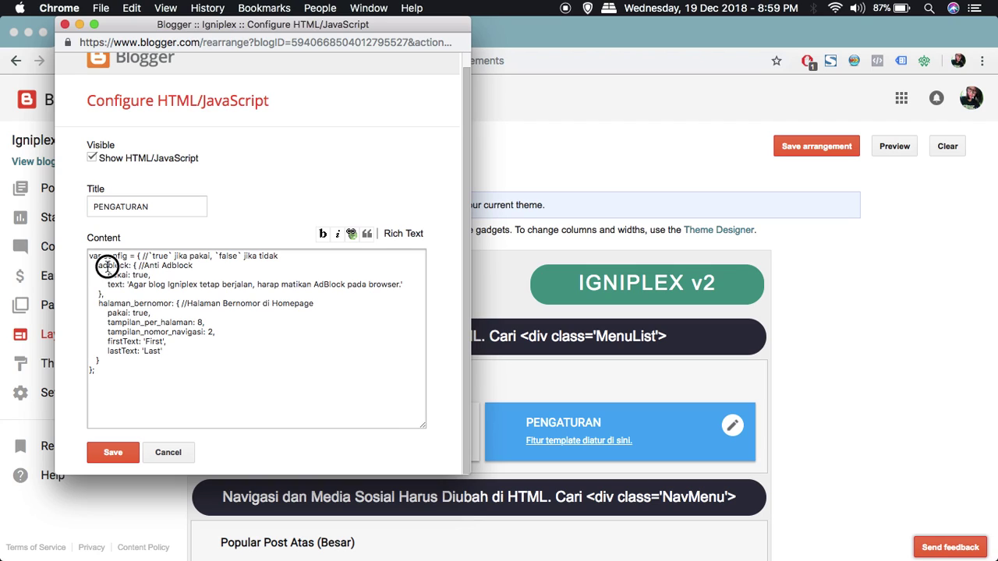
pyautogui.doubleClick(108, 266)
pyautogui.moveTo(99, 304); pyautogui.dragTo(164, 304)
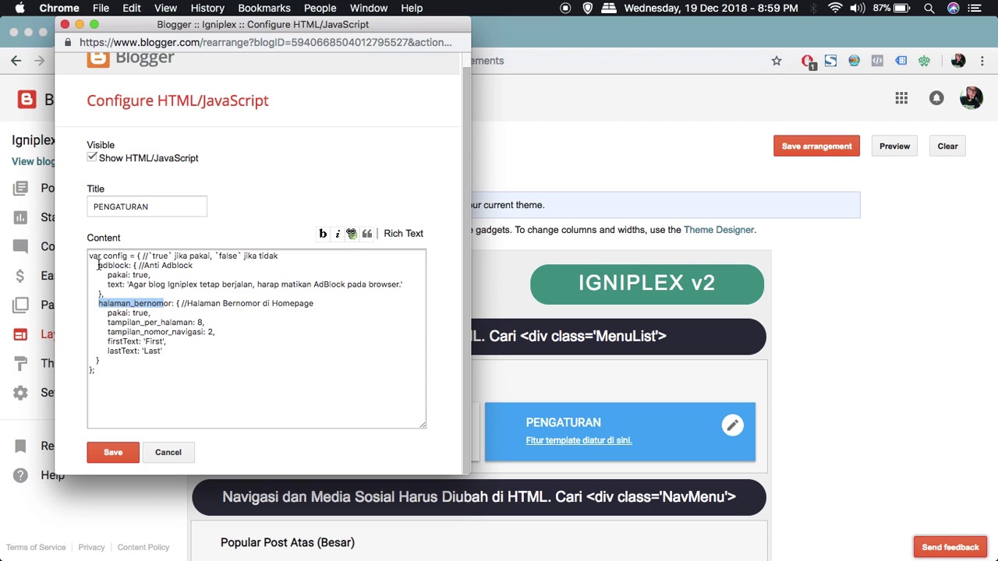
pyautogui.moveTo(98, 265); pyautogui.dragTo(131, 265)
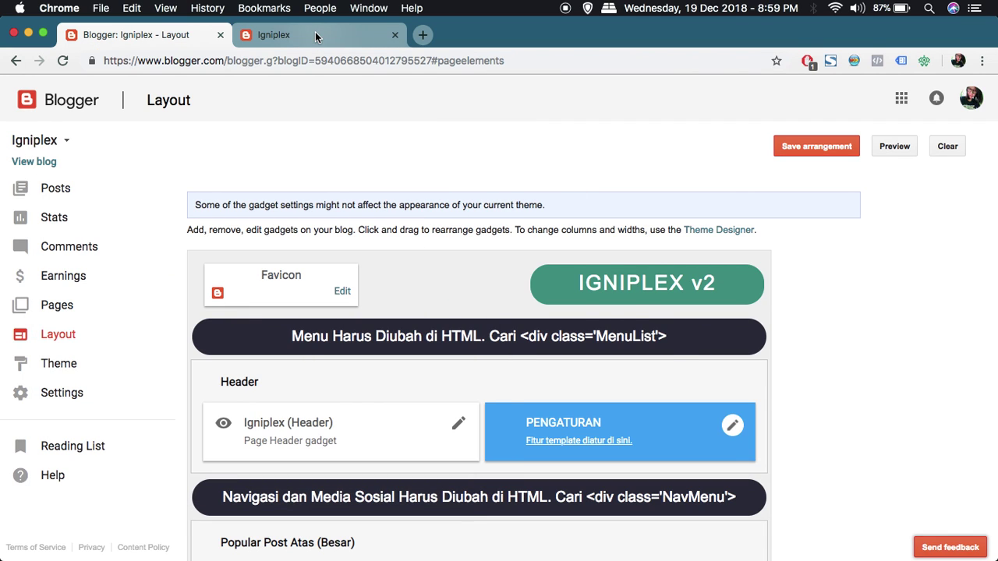
# Look over the live blog homepage's featured posts and post grid, and return to the top of the page.
pyautogui.click(312, 35)
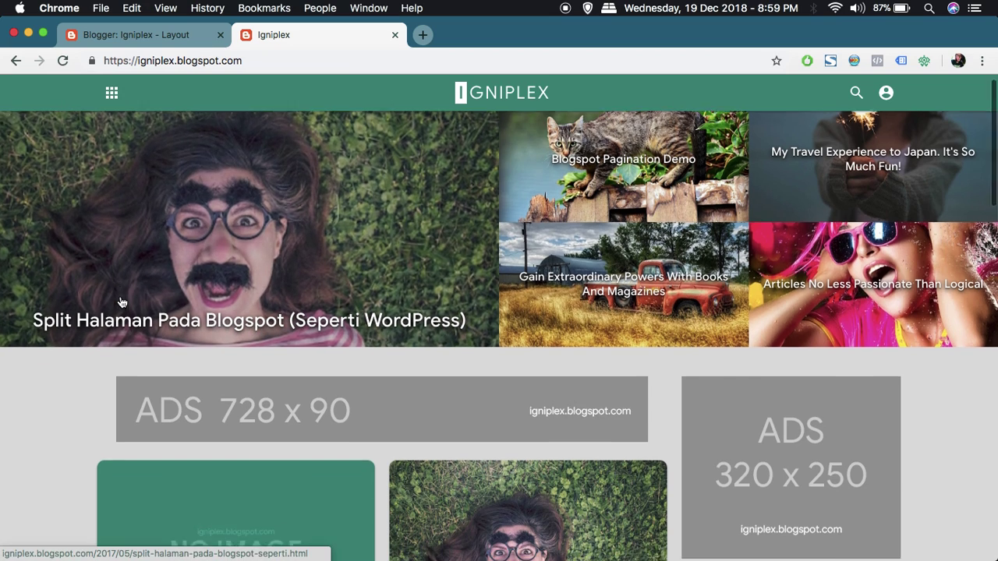
pyautogui.scroll(-5, 123, 299)
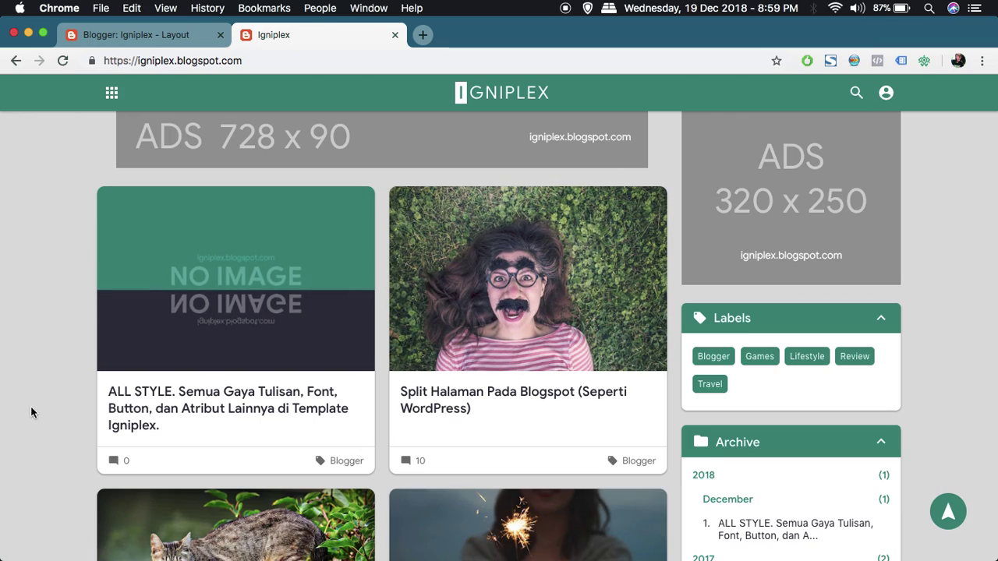
pyautogui.scroll(5, 49, 249)
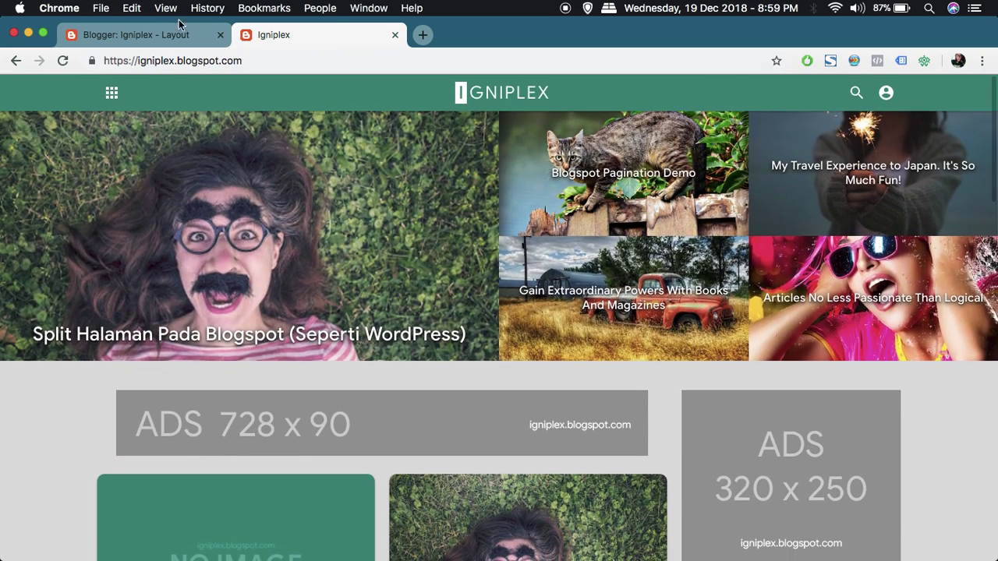
# Bring back the PENGATURAN configuration window and highlight the anti-adblock message text and the halaman_bernomor option.
pyautogui.hotkey('ctrl', 'Up')
pyautogui.click(733, 125)
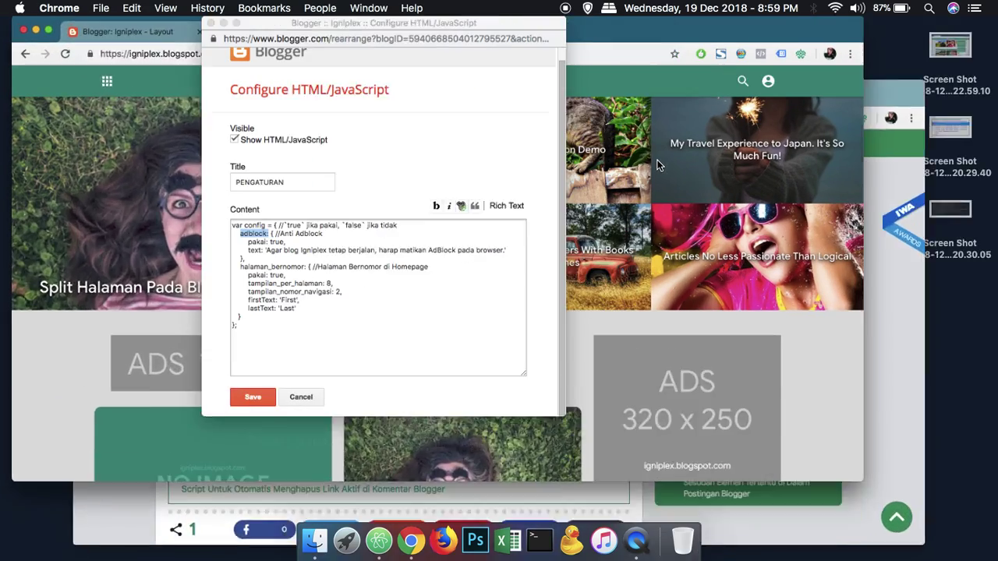
pyautogui.click(179, 275)
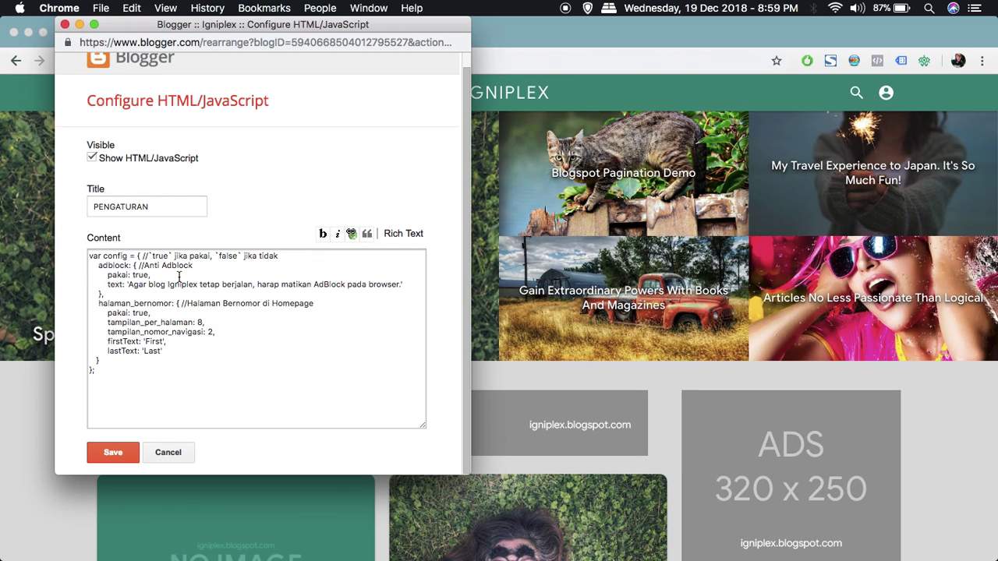
pyautogui.moveTo(129, 286); pyautogui.dragTo(401, 285)
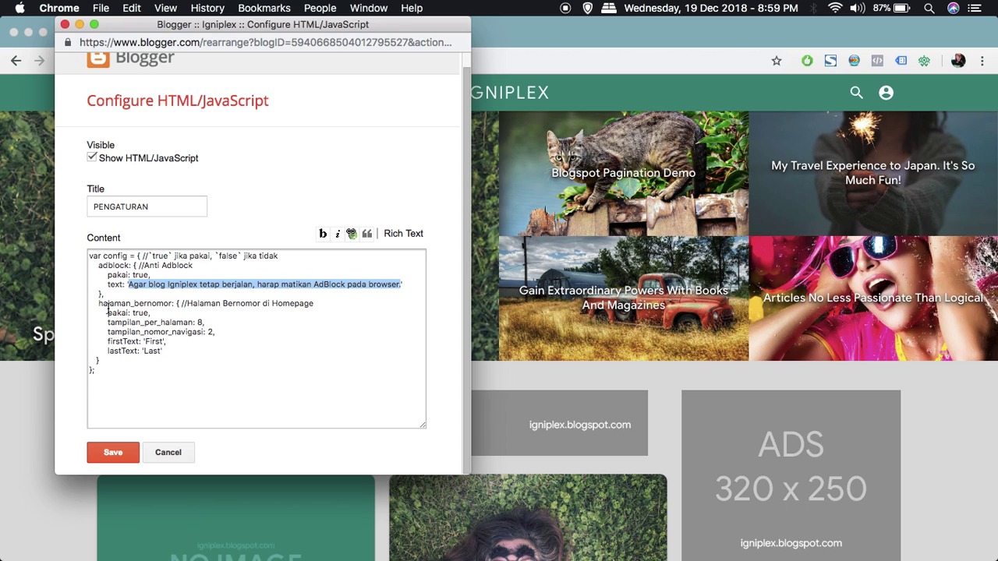
pyautogui.doubleClick(156, 304)
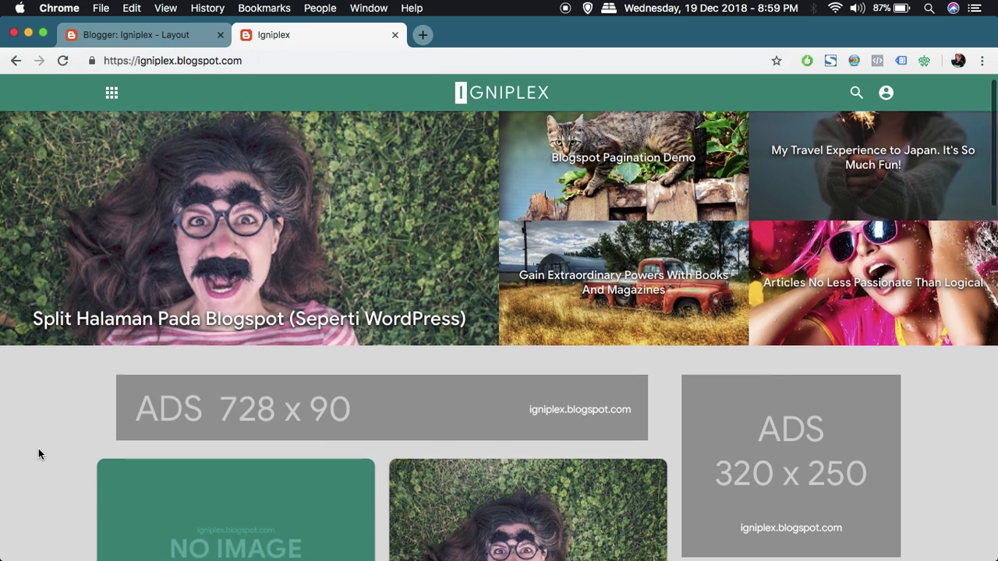
# Examine the numbered page navigation below the homepage posts, and highlight the tampilan_per_halaman value in the PENGATURAN configuration.
pyautogui.scroll(-15, 38, 449)
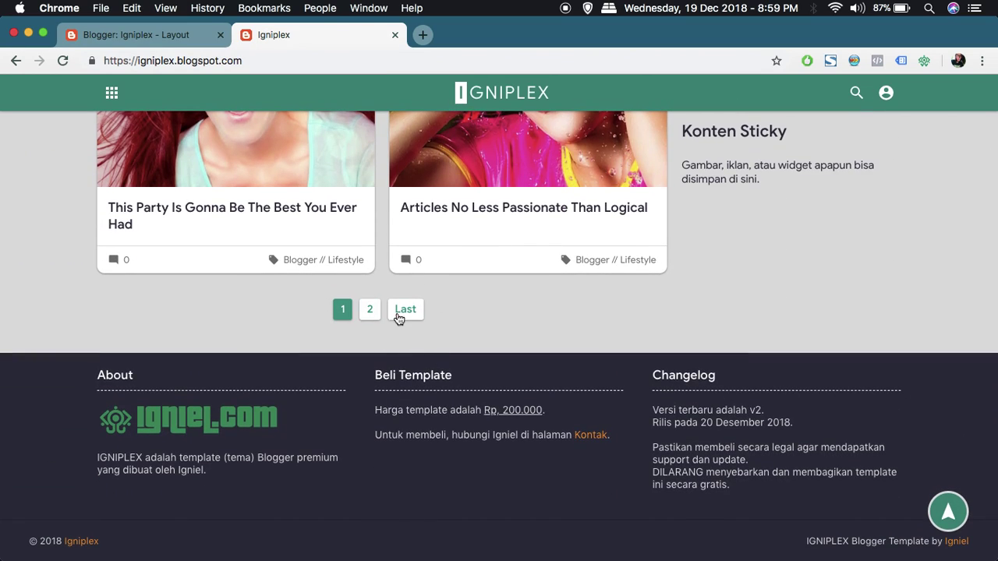
pyautogui.hotkey('ctrl', 'Down')
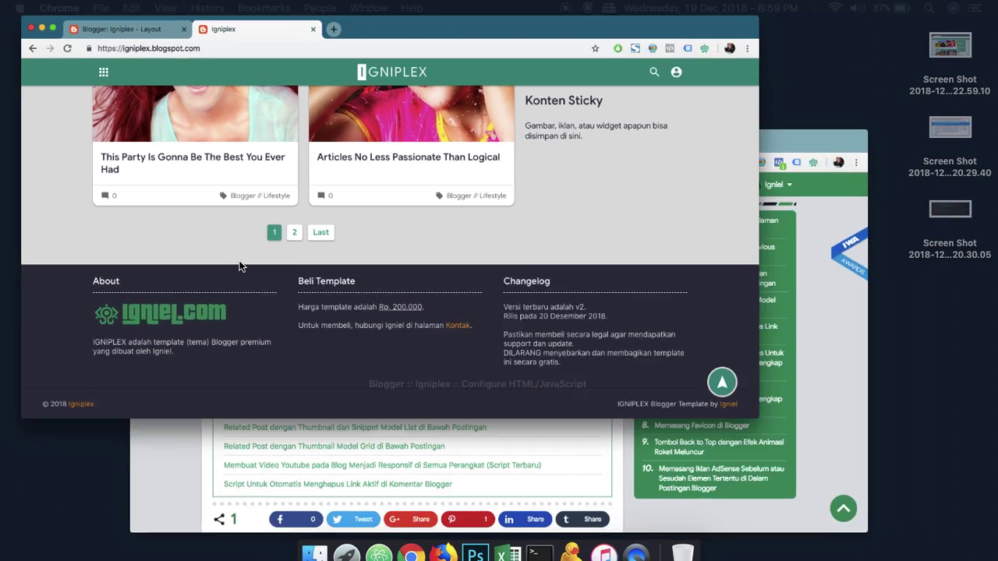
pyautogui.click(746, 133)
pyautogui.click(185, 308)
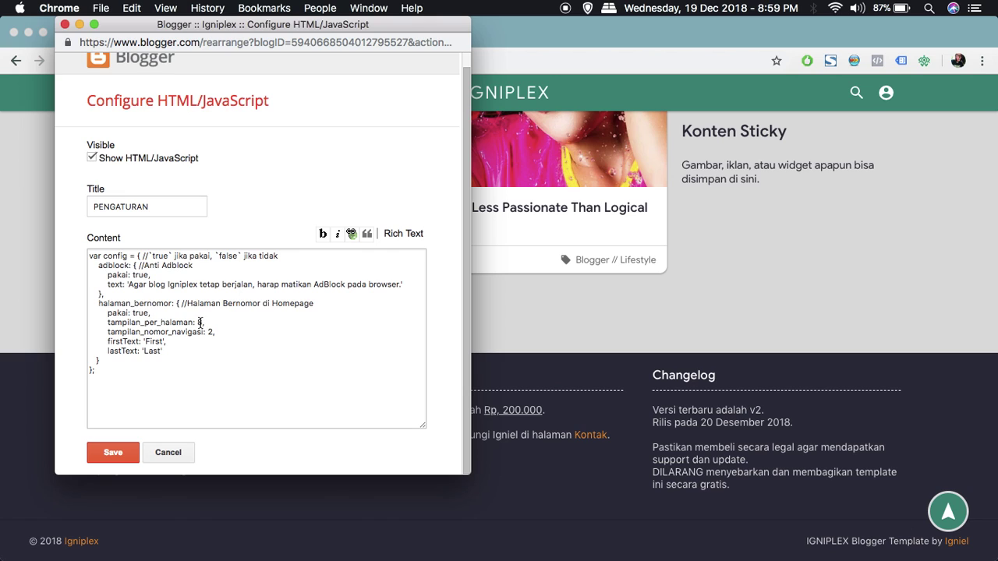
pyautogui.doubleClick(204, 322)
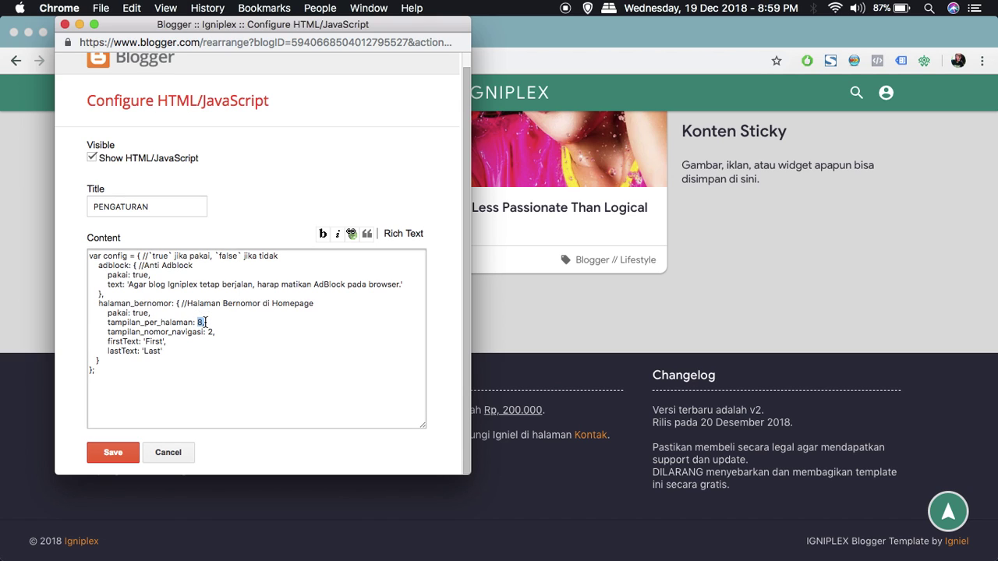
# Check the main page post limit in the blog's Posts, comments and sharing settings in a new tab, and return to the PENGATURAN configuration.
pyautogui.click(26, 290)
pyautogui.click(156, 44)
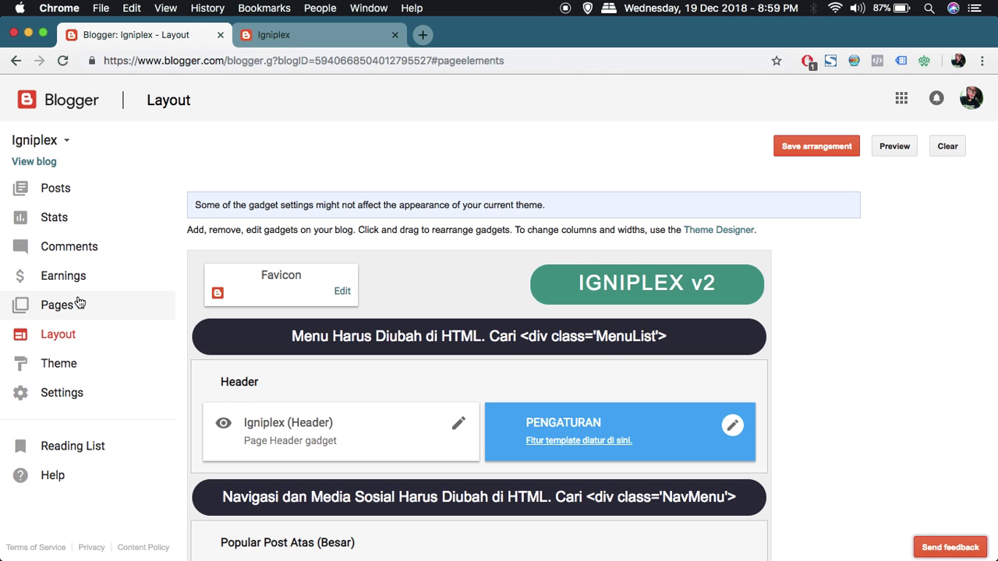
pyautogui.keyDown('super'); pyautogui.click(61, 402); pyautogui.keyUp('super')
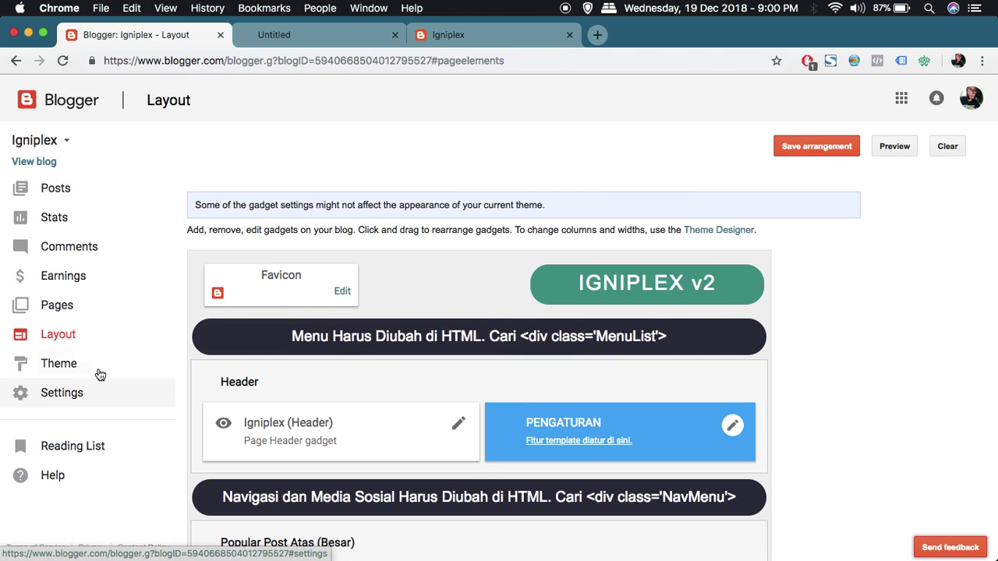
pyautogui.click(308, 40)
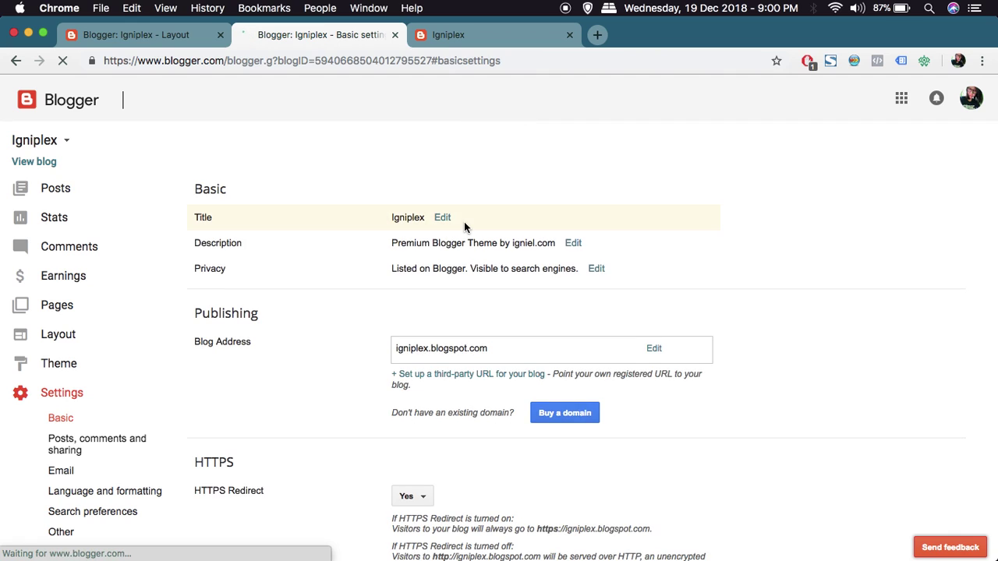
pyautogui.click(63, 446)
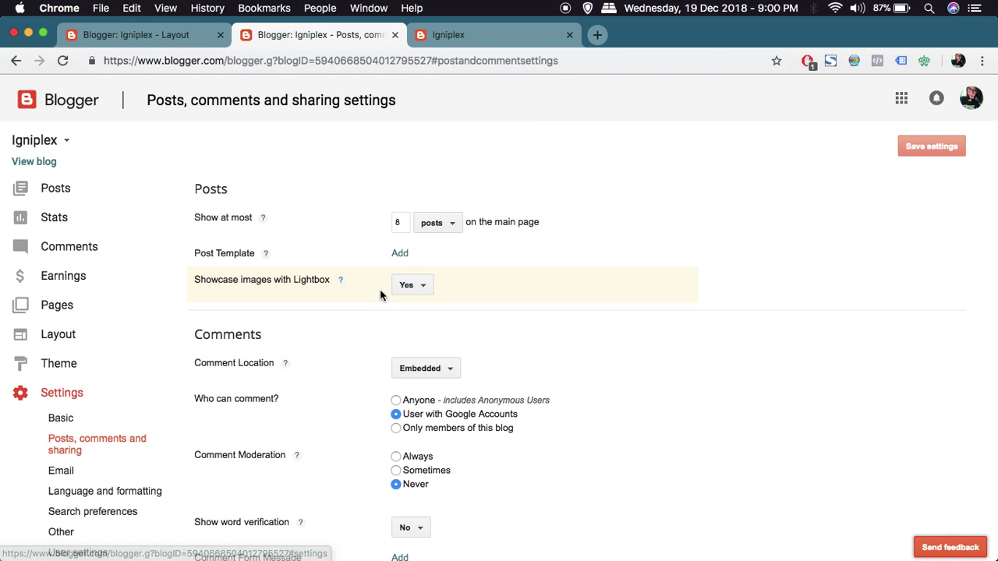
pyautogui.click(404, 225)
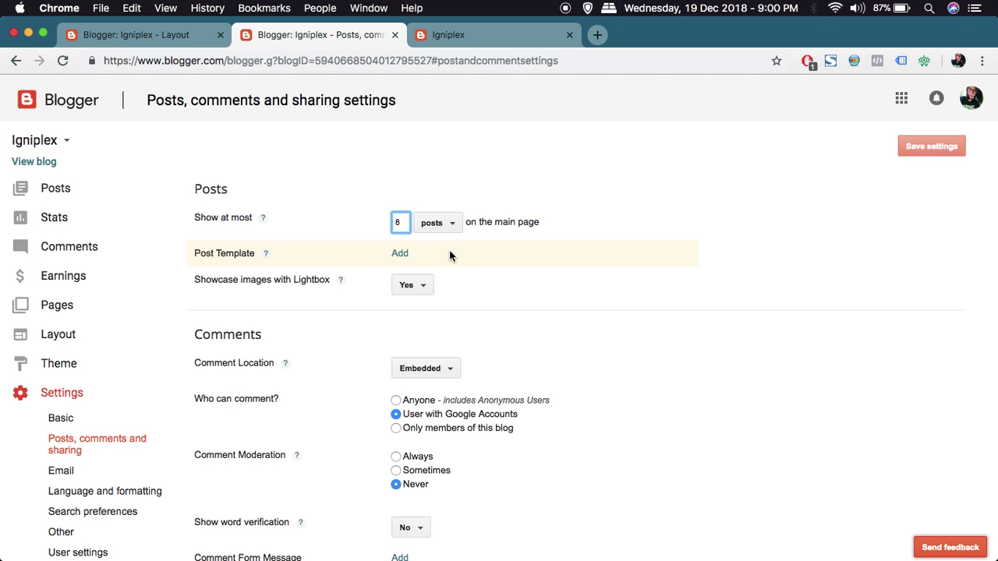
pyautogui.hotkey('ctrl', 'Down')
pyautogui.click(687, 129)
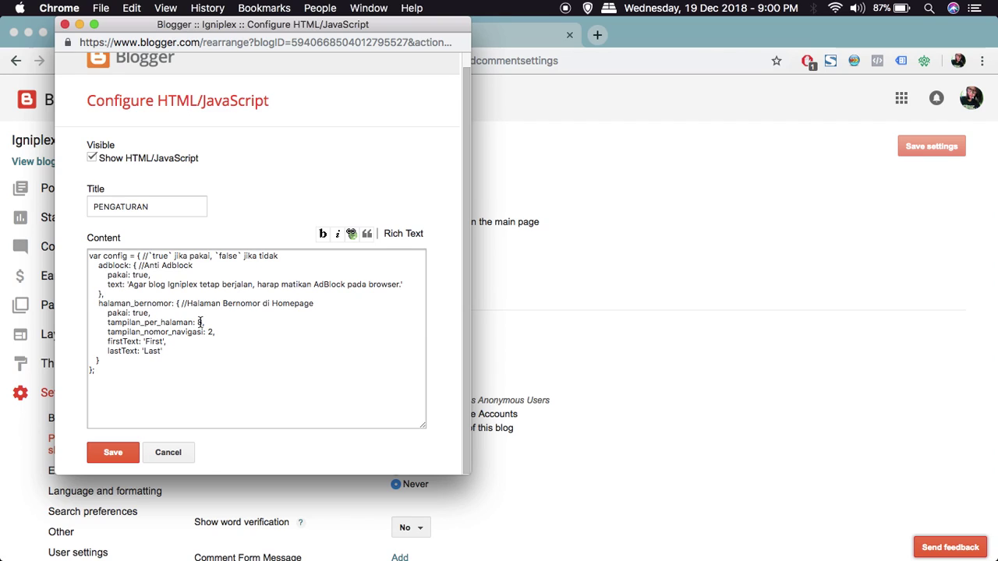
# Try setting the pakai option to false for adblock and halaman_bernomor in the PENGATURAN configuration, and undo both edits.
pyautogui.click(200, 322)
pyautogui.doubleClick(133, 276)
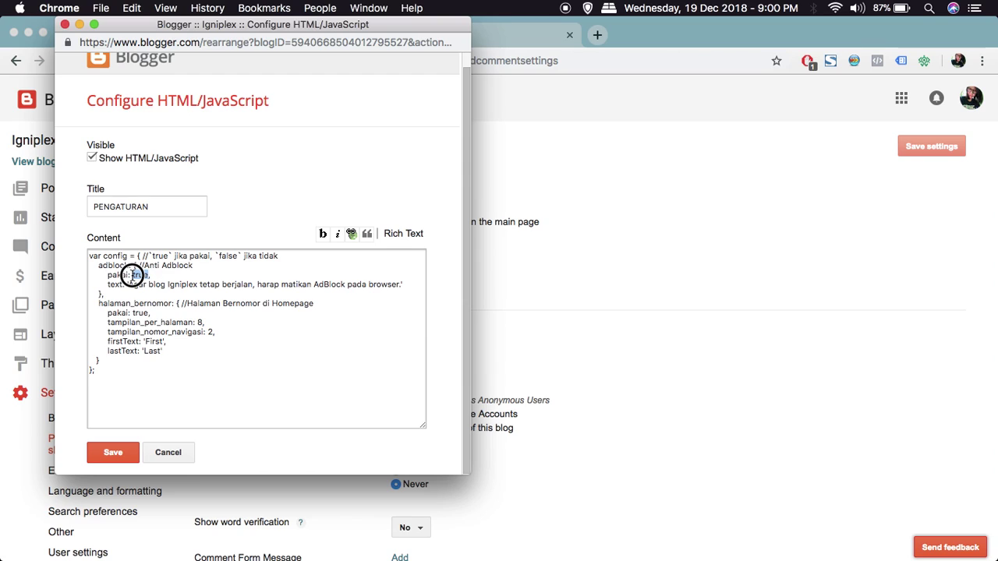
pyautogui.write('fals')
pyautogui.click(134, 312)
pyautogui.doubleClick(141, 313)
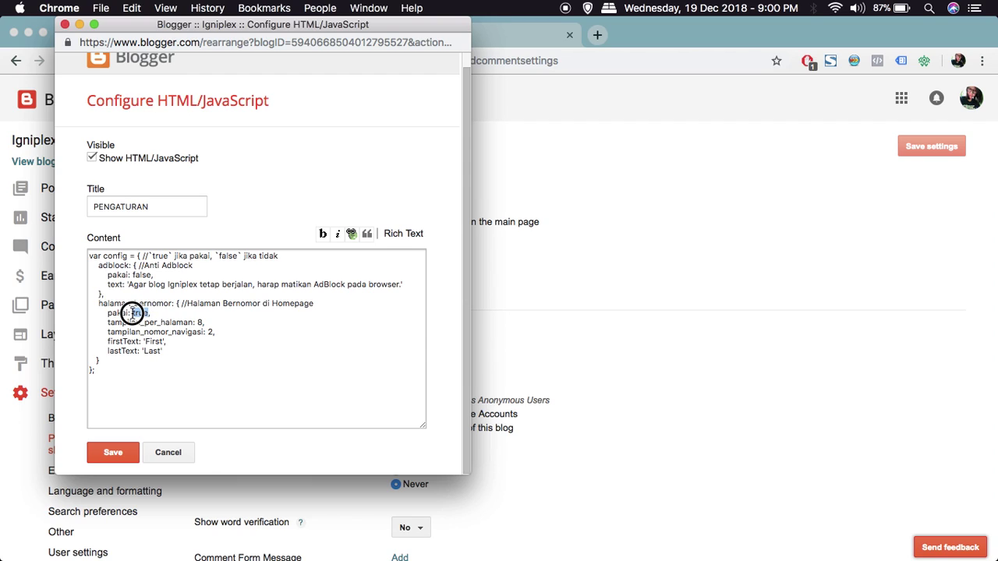
pyautogui.write('fa')
pyautogui.press('super+z')
pyautogui.press('super+z')
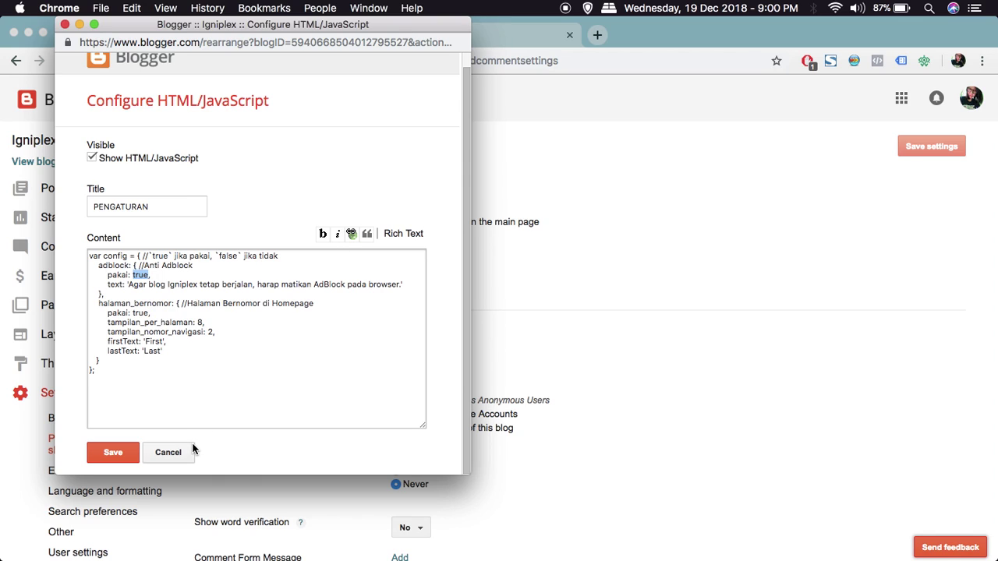
# Open the post "Split Halaman Pada Blogspot (Seperti WordPress)" from the live blog homepage in a new tab.
pyautogui.click(559, 176)
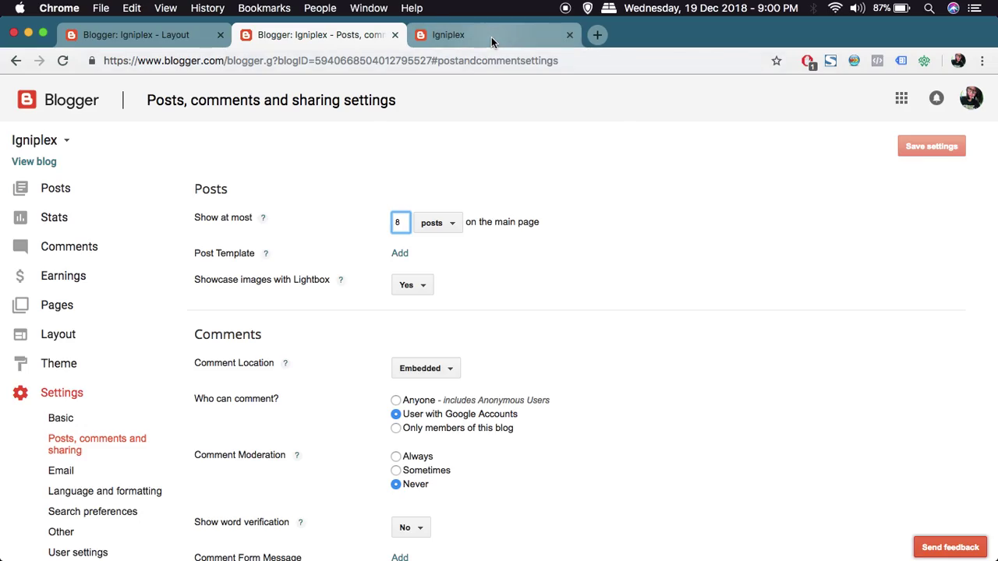
pyautogui.click(488, 35)
pyautogui.hotkey('ctrl', 'Down')
pyautogui.click(659, 242)
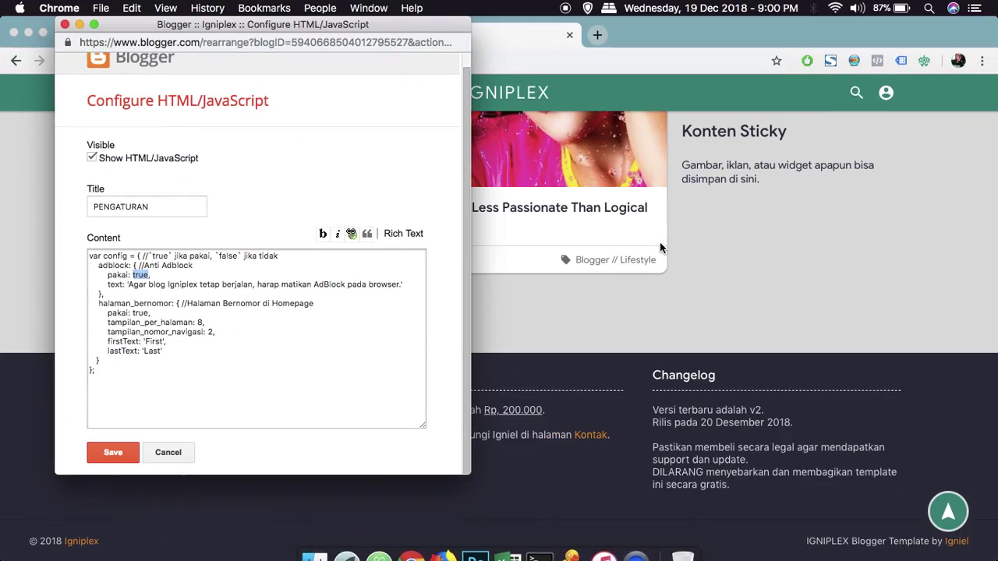
pyautogui.click(710, 335)
pyautogui.scroll(15, 710, 335)
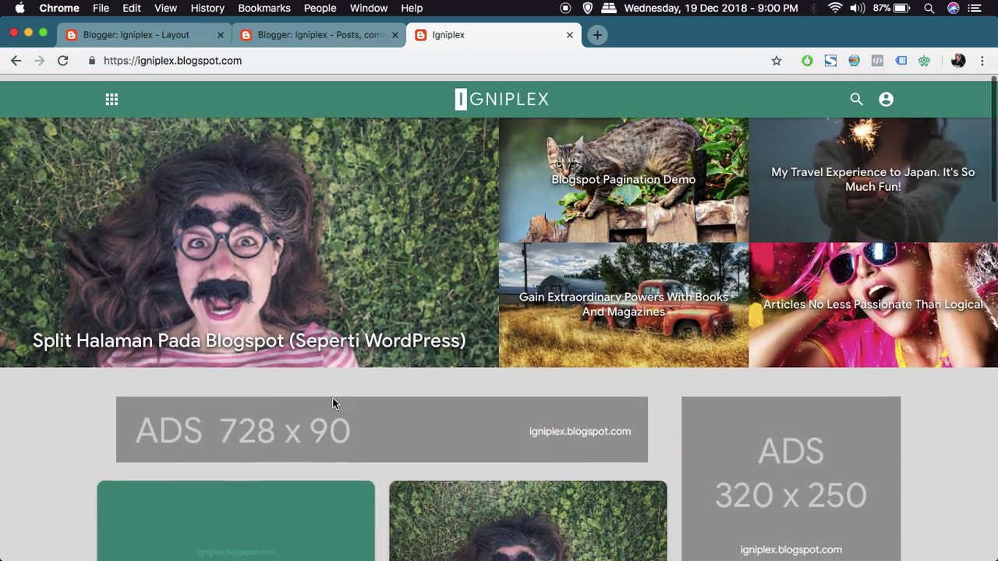
pyautogui.scroll(-3, 334, 403)
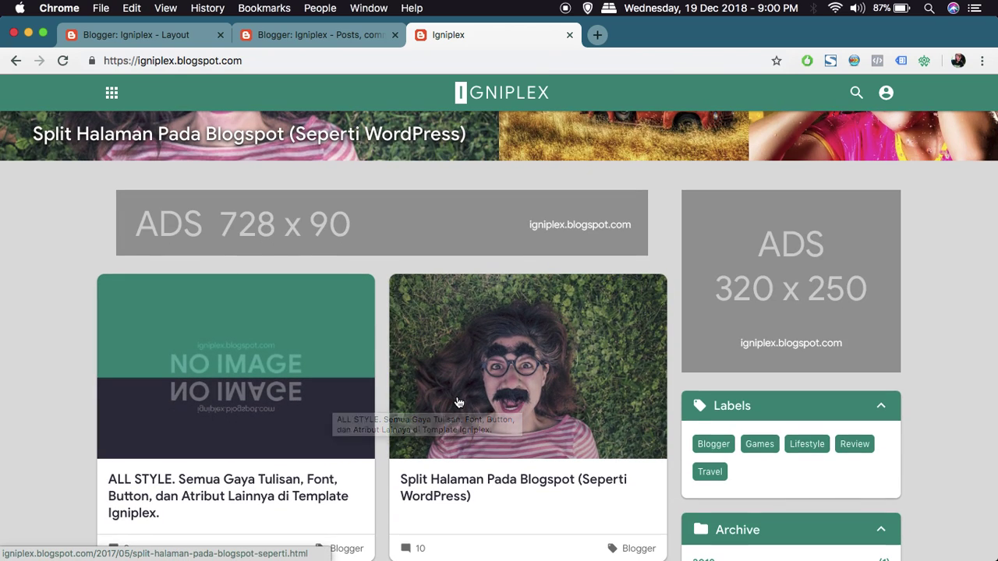
pyautogui.keyDown('super'); pyautogui.click(485, 330); pyautogui.keyUp('super')
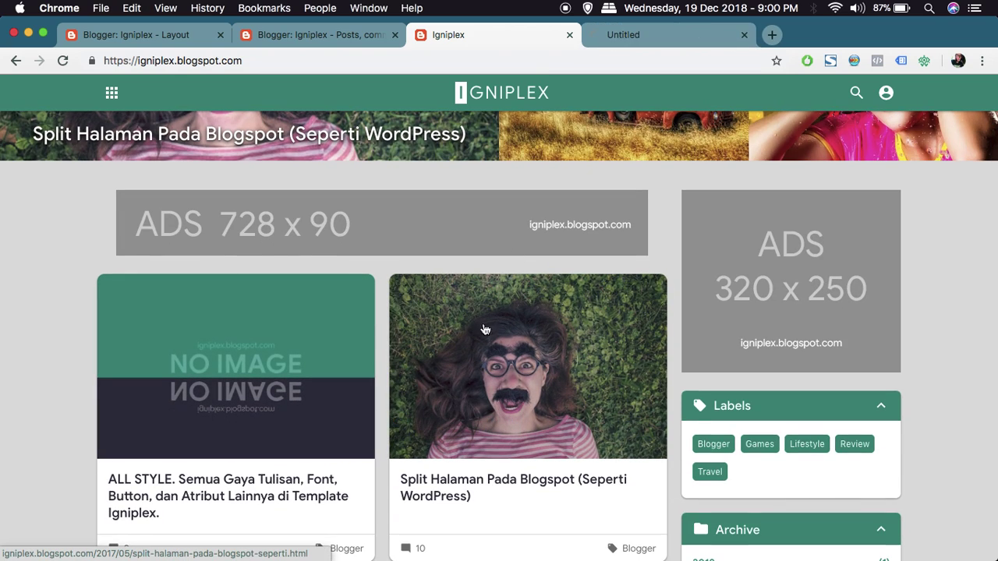
pyautogui.click(660, 43)
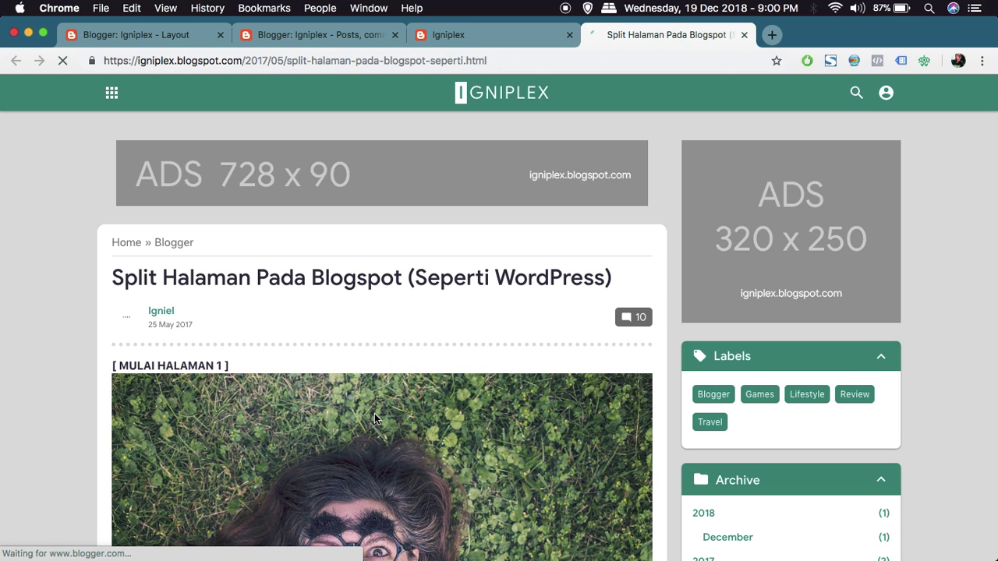
# Examine the post's Baca Juga list, split-page numbers, share buttons, author box and Related Posts section.
pyautogui.scroll(-5, 112, 364)
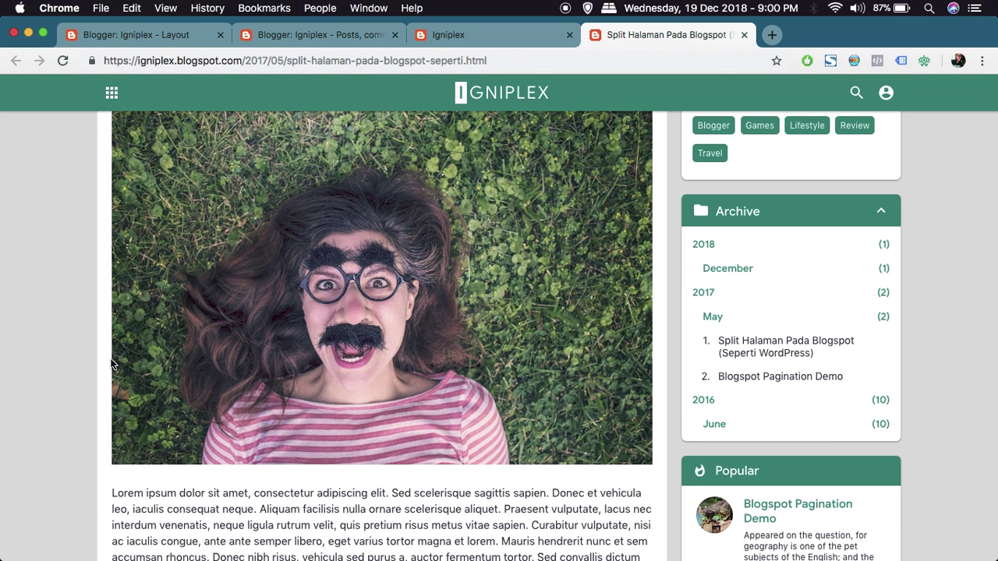
pyautogui.scroll(-10, 112, 364)
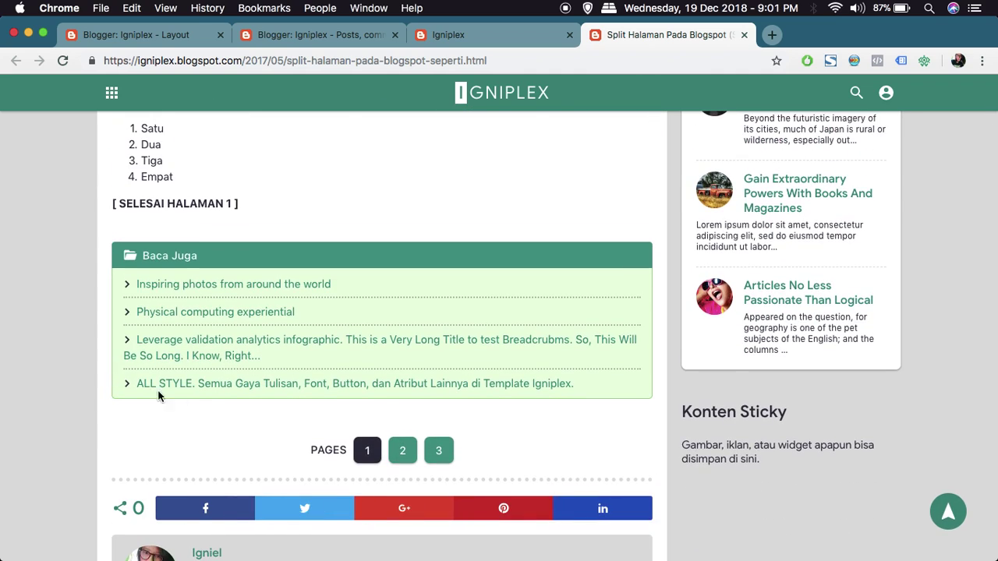
pyautogui.scroll(-1, 150, 388)
pyautogui.scroll(1, 109, 397)
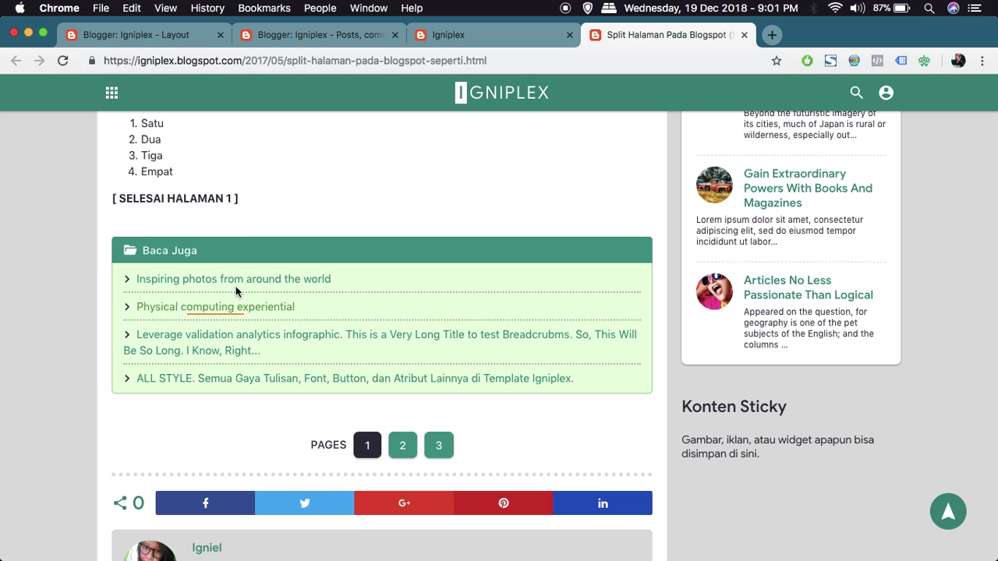
pyautogui.scroll(-5, 114, 414)
pyautogui.scroll(5, 113, 417)
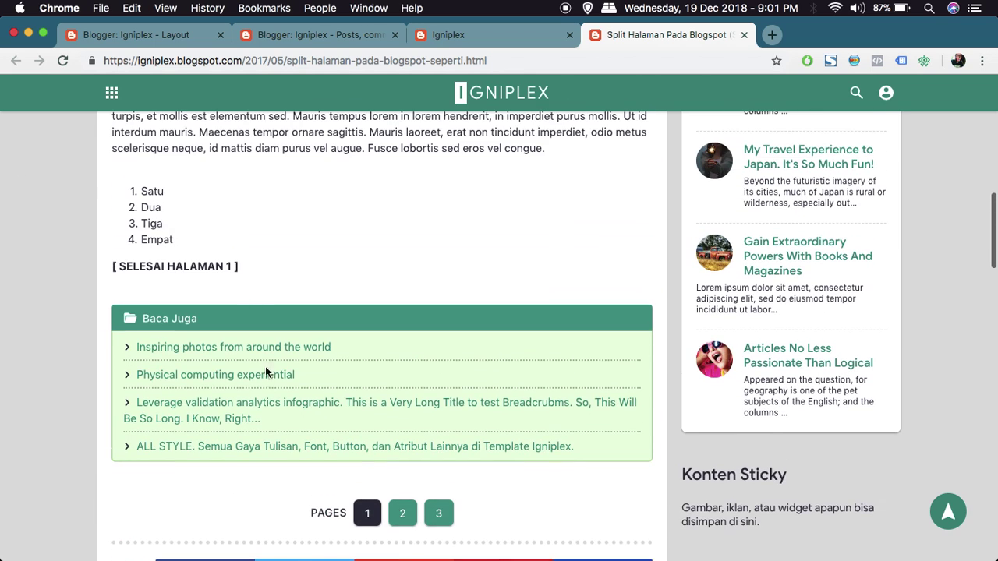
pyautogui.scroll(-5, 10, 375)
pyautogui.scroll(-2, 9, 375)
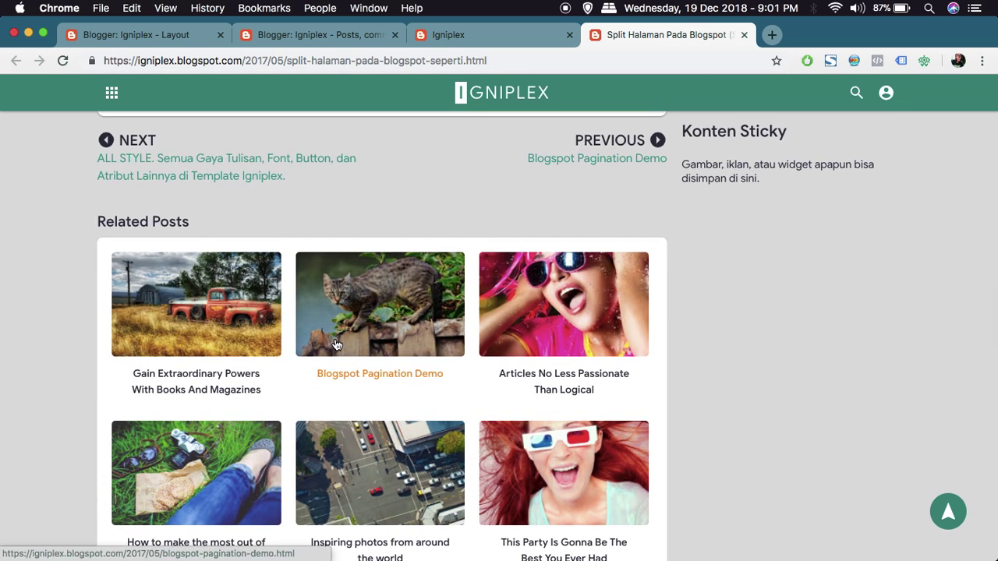
pyautogui.scroll(5, 87, 374)
pyautogui.scroll(1, 90, 359)
pyautogui.scroll(-2, 91, 354)
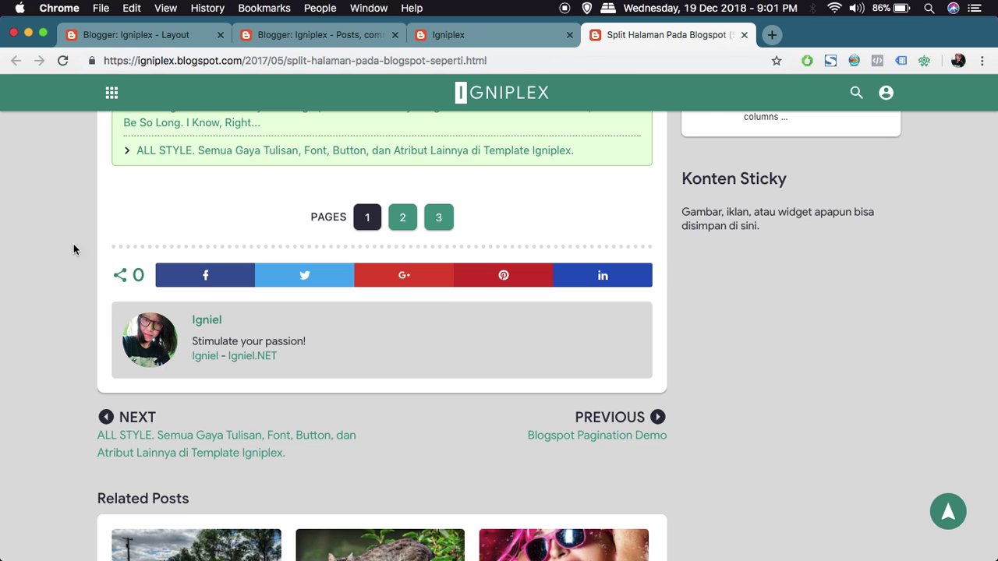
# Bring back the PENGATURAN configuration, highlight the halaman_bernomor block, and close the window without saving.
pyautogui.hotkey('ctrl', 'Up')
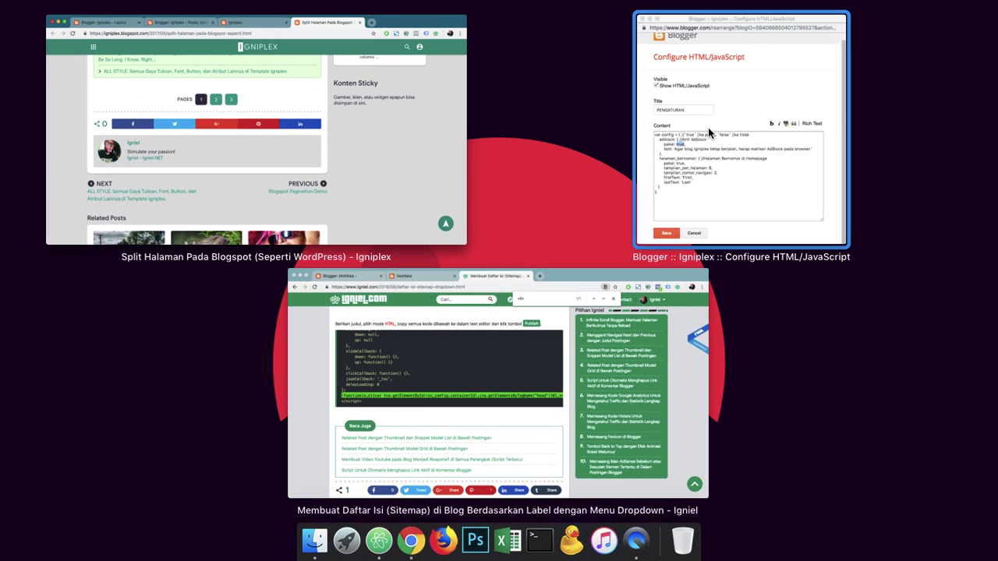
pyautogui.click(708, 127)
pyautogui.click(383, 257)
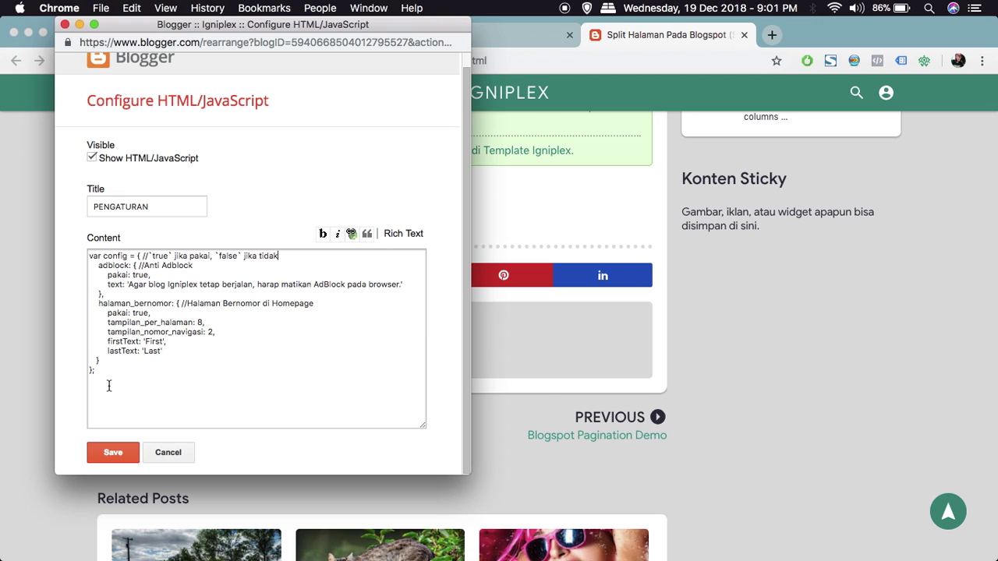
pyautogui.moveTo(109, 386); pyautogui.dragTo(188, 303)
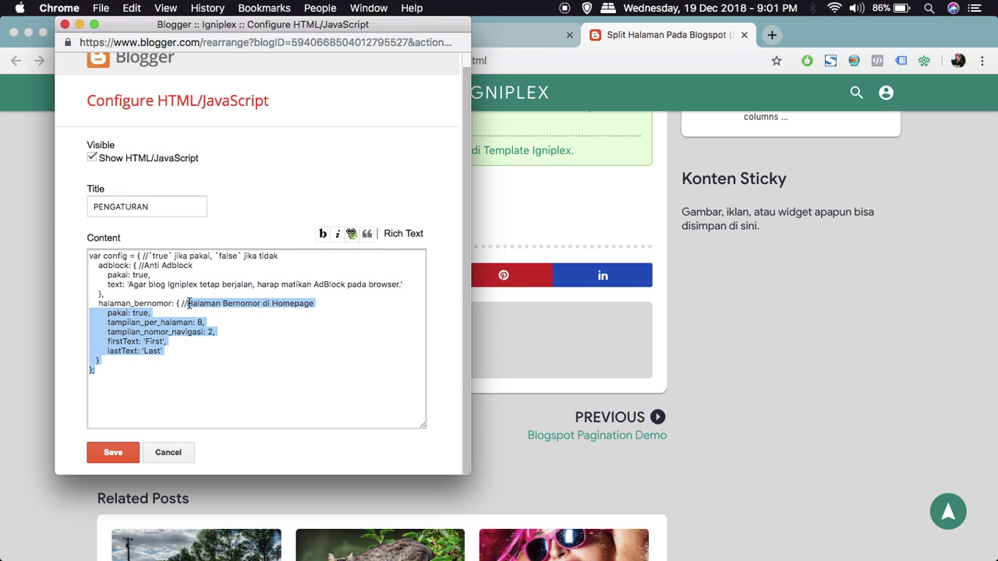
pyautogui.click(184, 459)
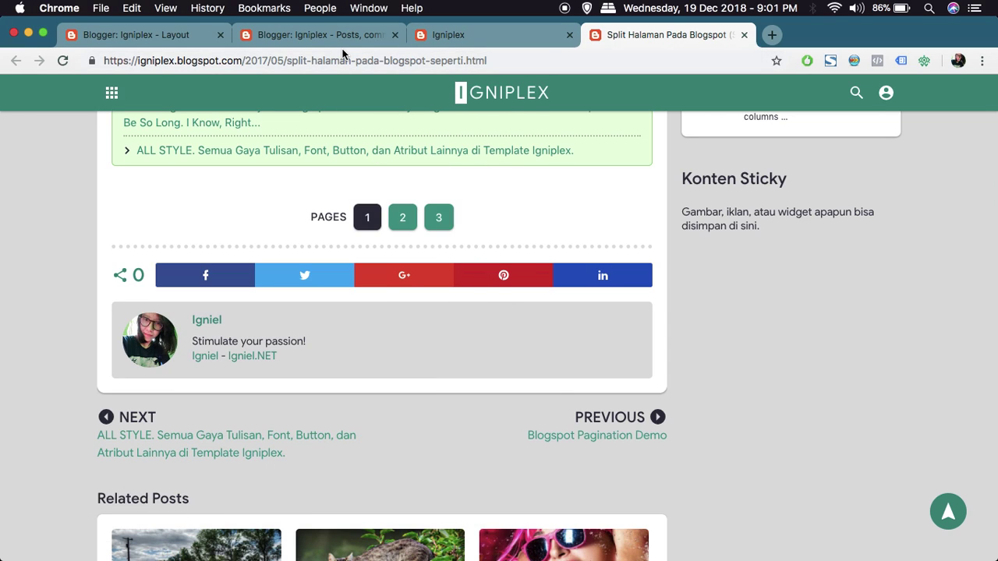
# Close the post tab and the Posts, comments and sharing settings tab, leaving the settings unsaved.
pyautogui.press('super+w')
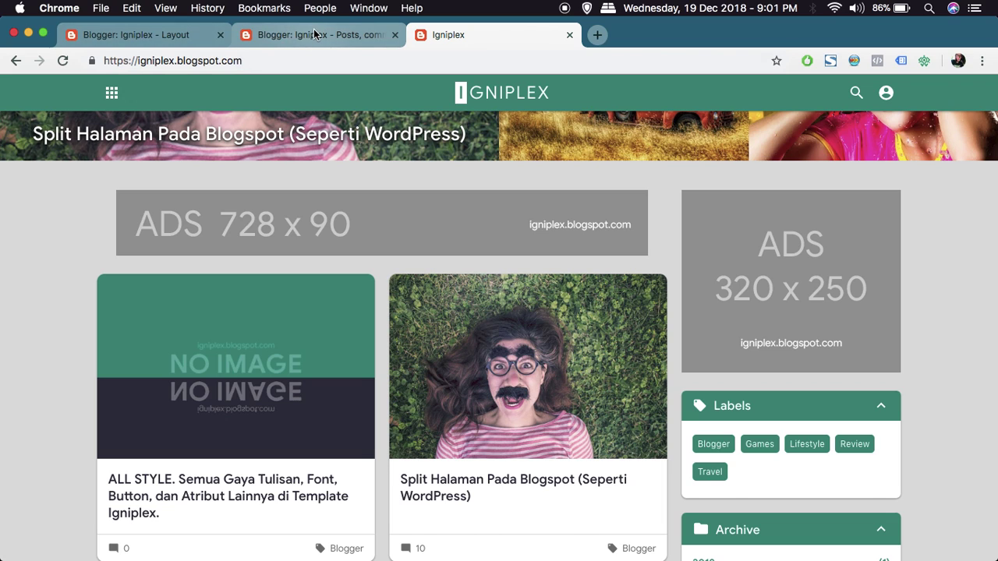
pyautogui.click(314, 35)
pyautogui.press('super+w')
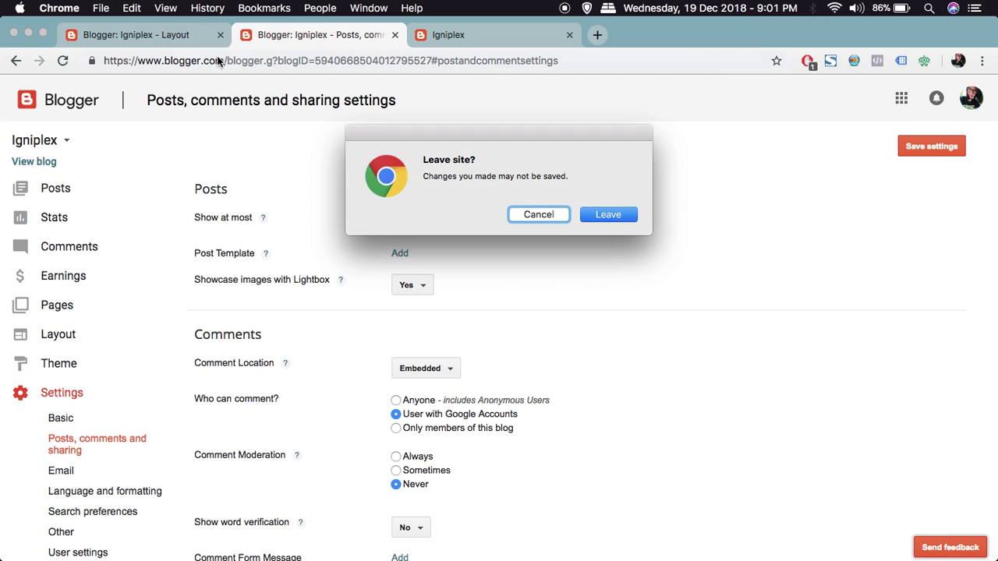
pyautogui.click(613, 216)
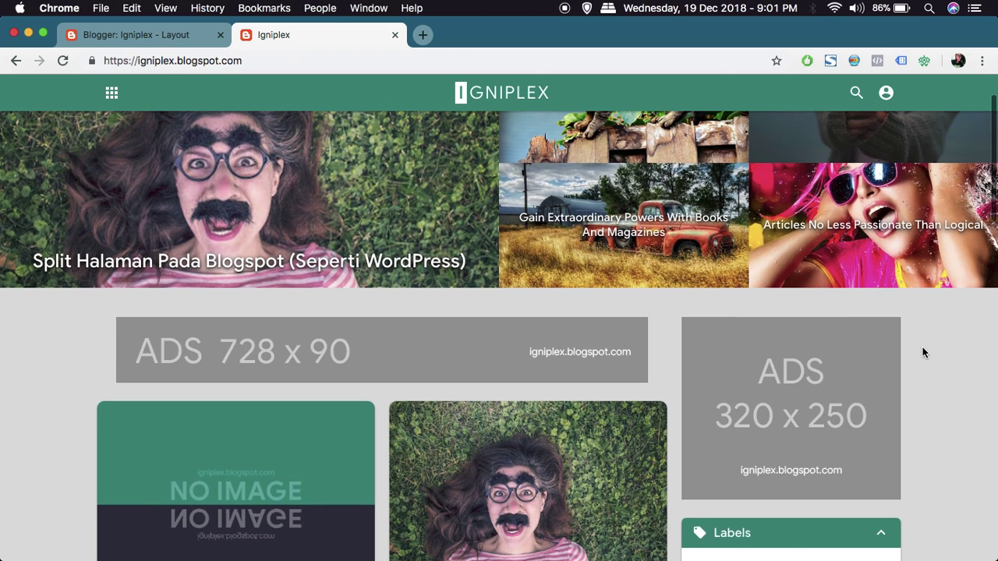
# Look over the homepage's ad banners, post grid and sidebar widgets down to the page end, and return to the ads.
pyautogui.scroll(-3, 924, 351)
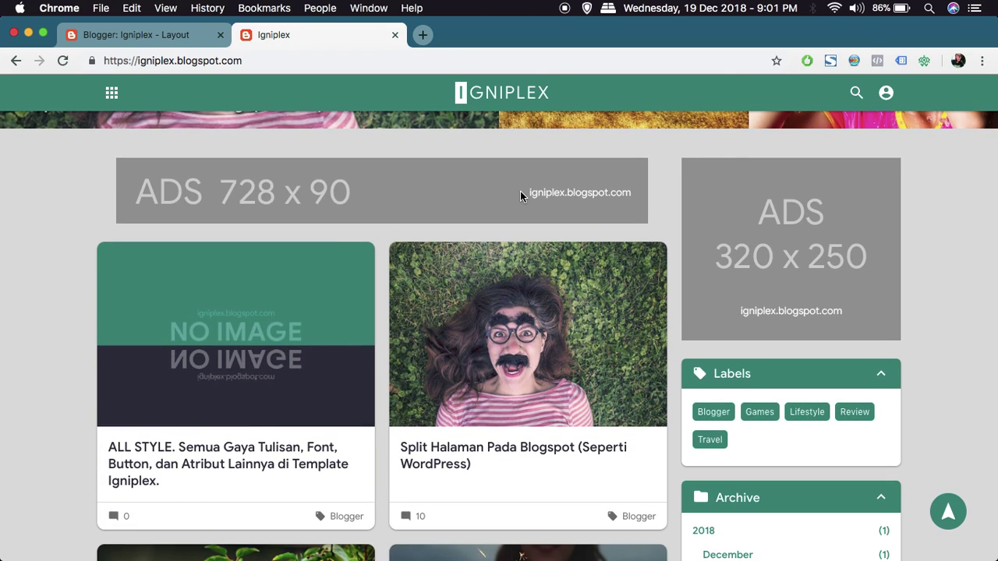
pyautogui.scroll(-5, 824, 265)
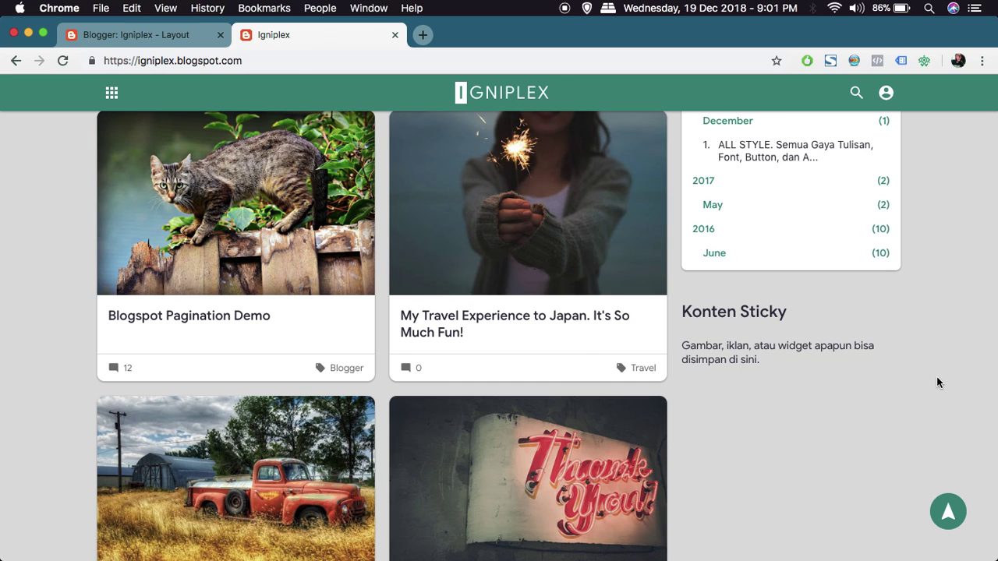
pyautogui.scroll(-15, 938, 382)
pyautogui.scroll(20, 939, 382)
pyautogui.scroll(4, 938, 382)
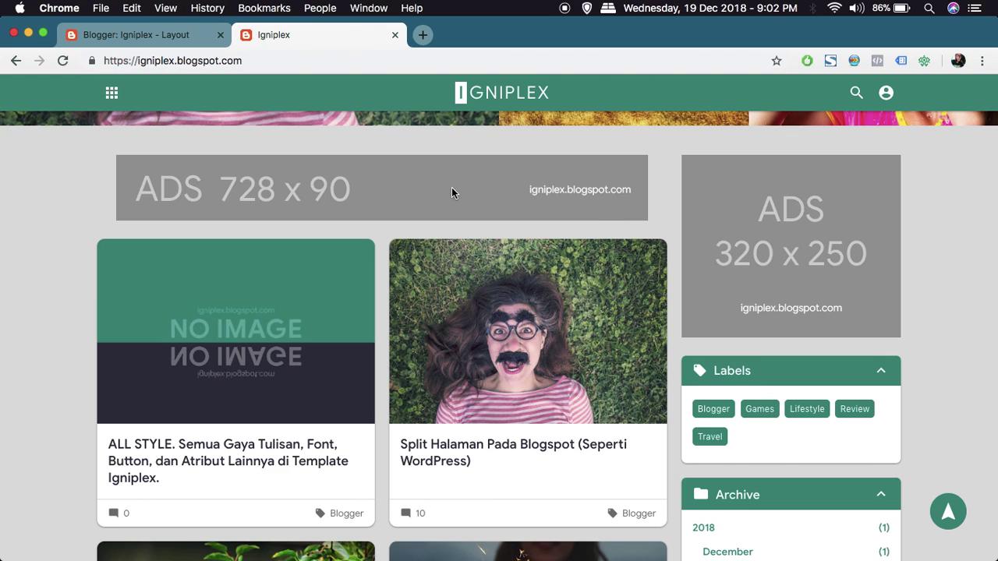
# Find the Iklan 728x90 and Iklan 300x250 gadgets in the blog layout and compare them with the homepage ad banners.
pyautogui.click(189, 35)
pyautogui.scroll(-5, 456, 288)
pyautogui.scroll(-5, 456, 288)
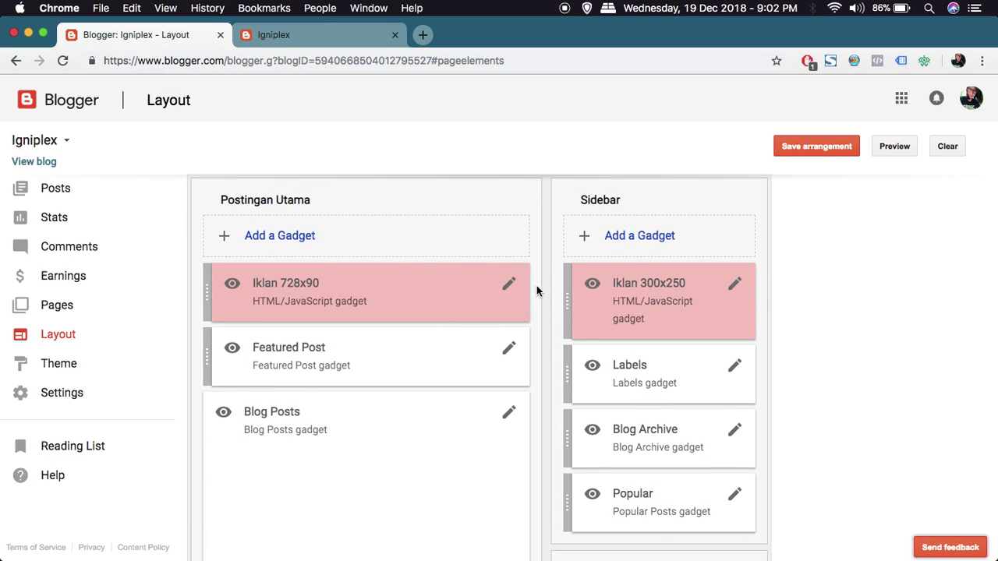
pyautogui.click(320, 39)
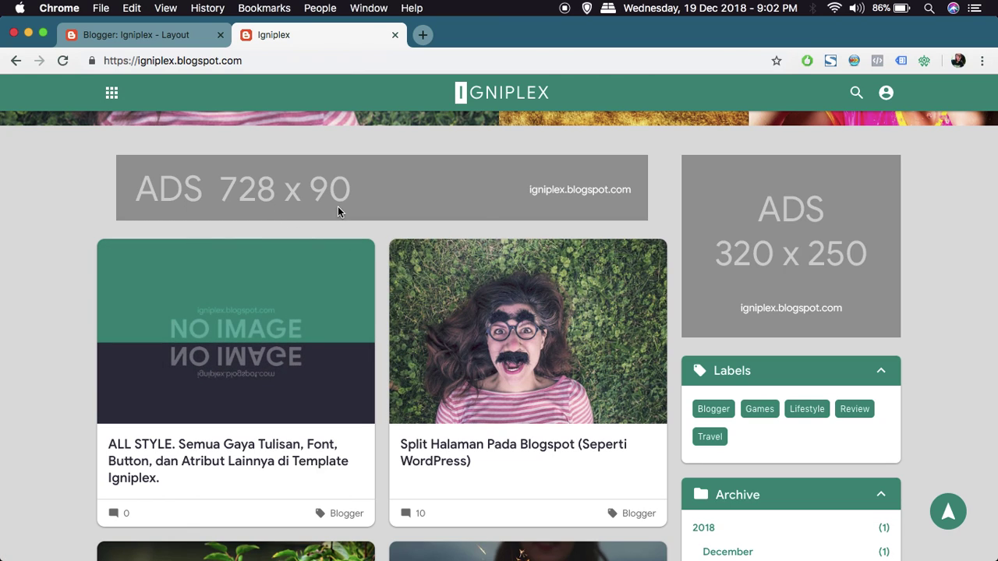
# Try replacing the Iklan 728x90 gadget's content with "djsfmdsnfldskl", and cancel the edit without saving.
pyautogui.click(194, 37)
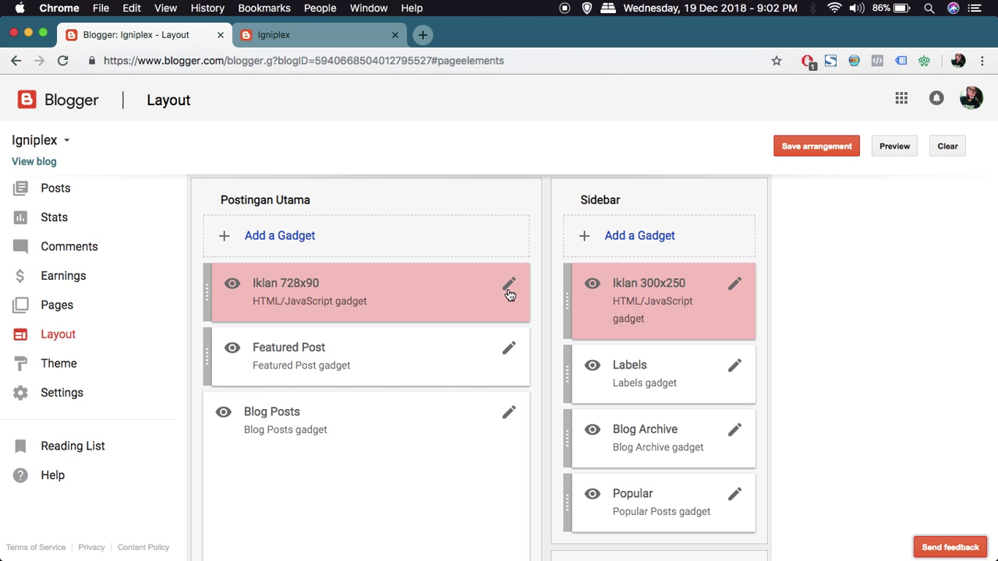
pyautogui.click(509, 285)
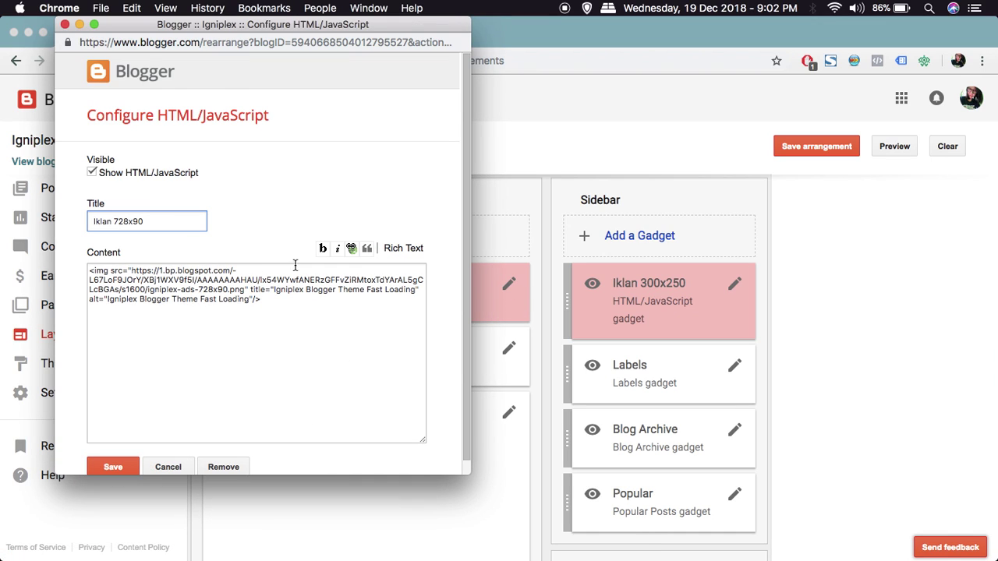
pyautogui.click(293, 319)
pyautogui.press('super+a')
pyautogui.press('BackSpace')
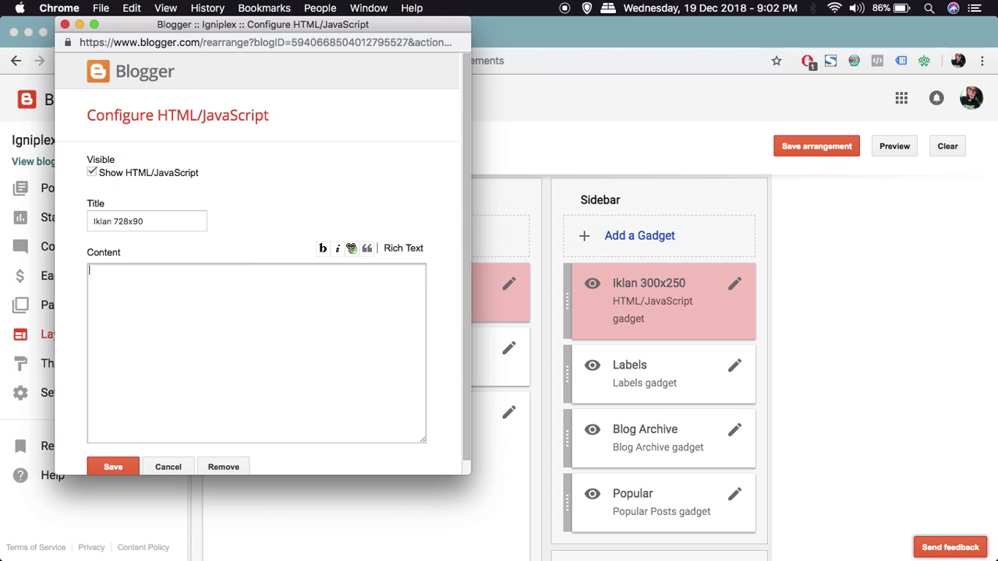
pyautogui.write('djsfmdsnfldskl')
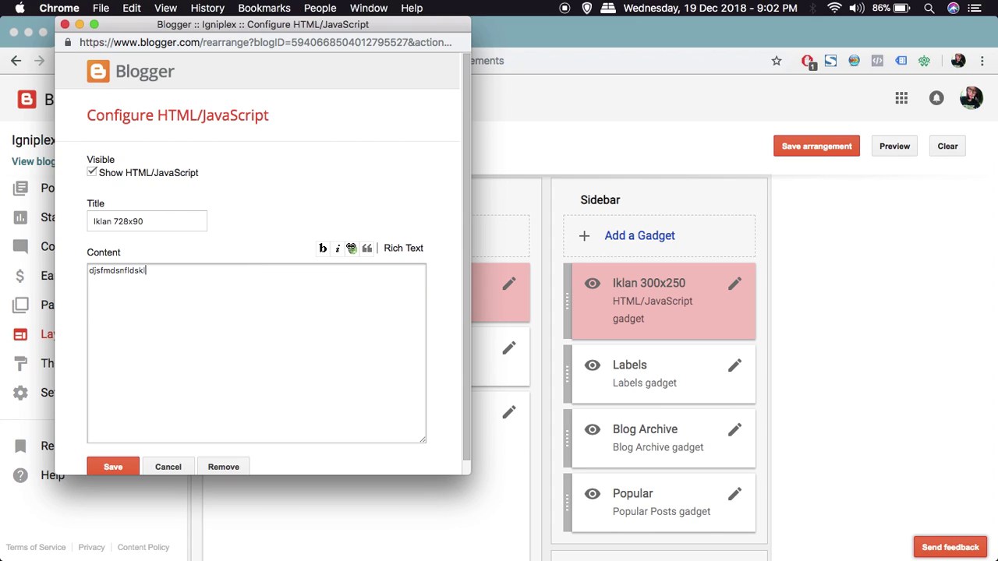
pyautogui.click(168, 467)
pyautogui.click(627, 212)
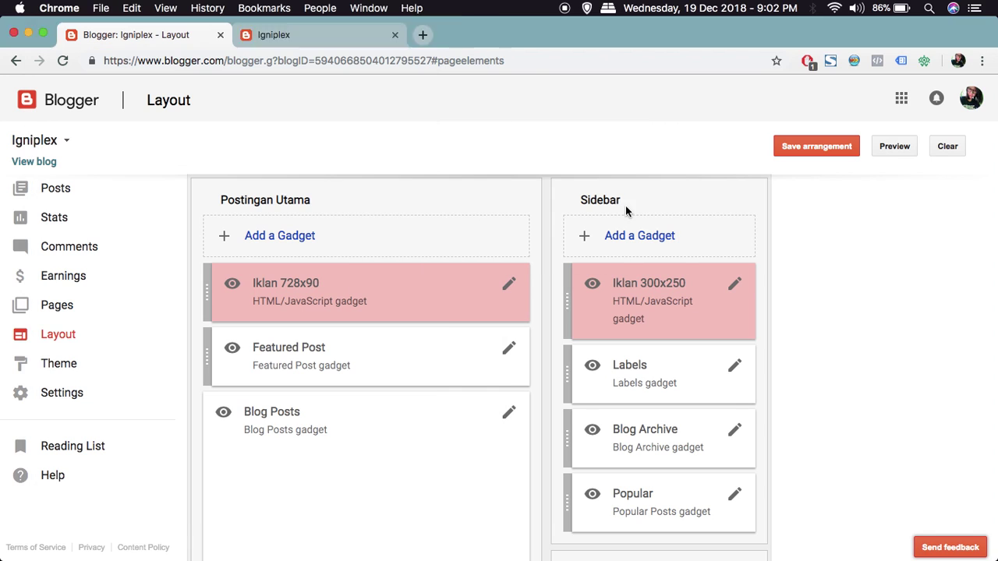
# Examine the image code in the sidebar's Iklan 300x250 gadget and close it without saving.
pyautogui.click(740, 287)
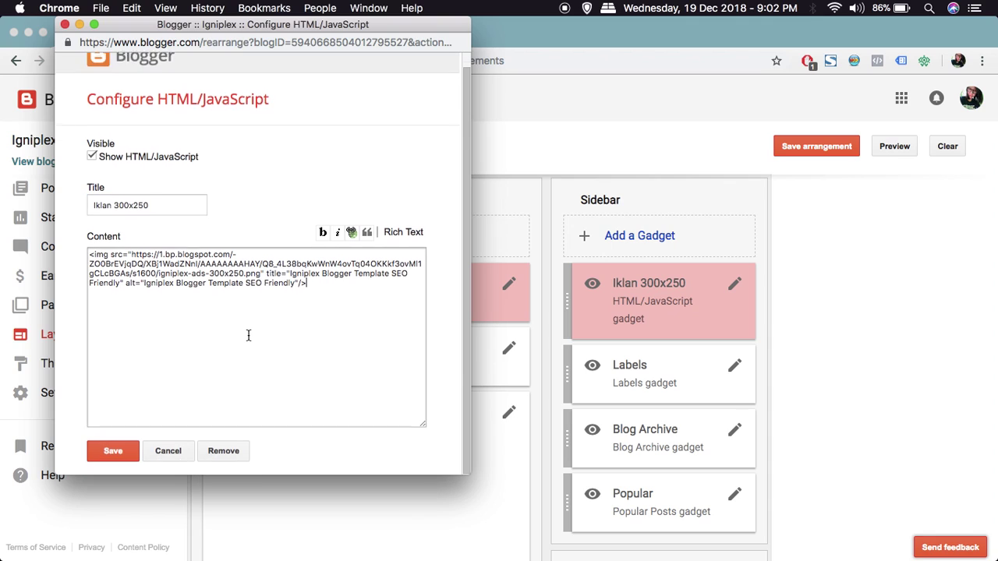
pyautogui.scroll(-1, 249, 335)
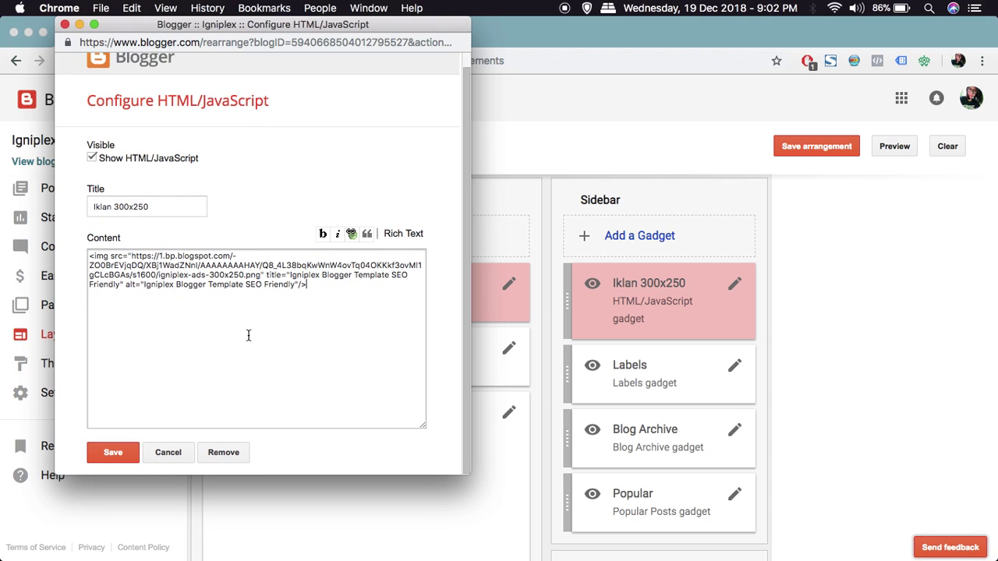
pyautogui.click(185, 455)
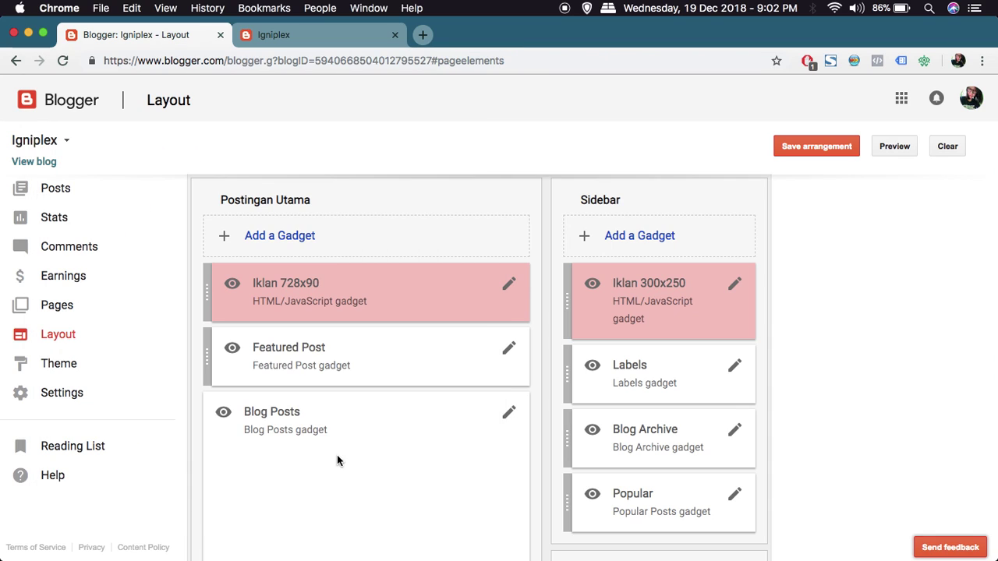
# Open the post "My Travel Experience to Japan. It's So Much Fun!" from the live blog homepage.
pyautogui.click(335, 41)
pyautogui.scroll(-5, 83, 414)
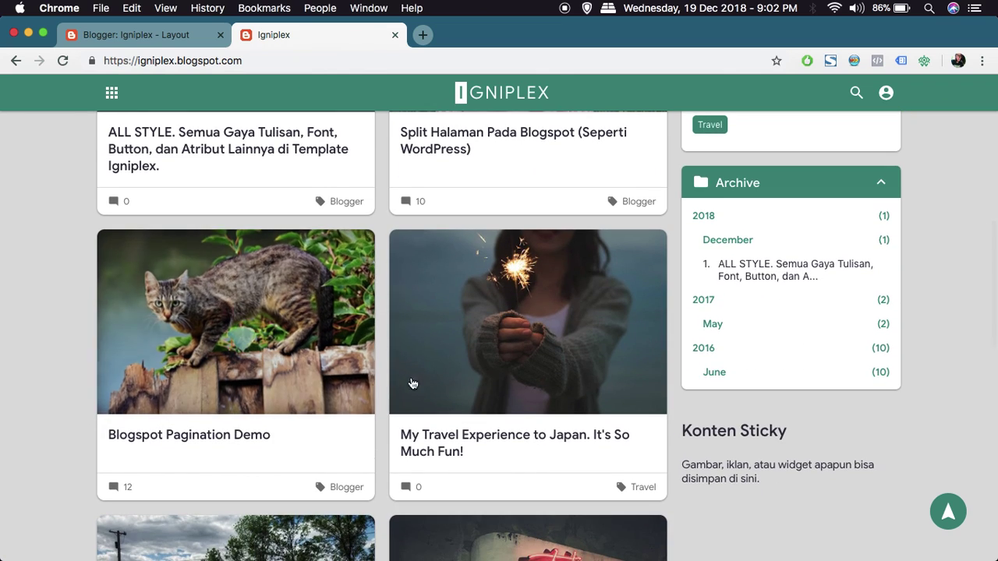
pyautogui.click(458, 387)
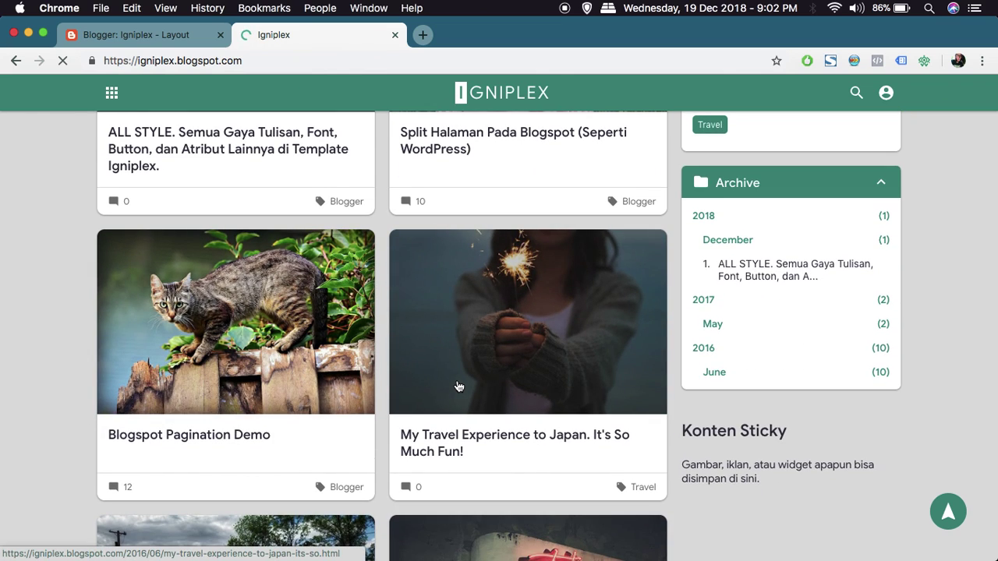